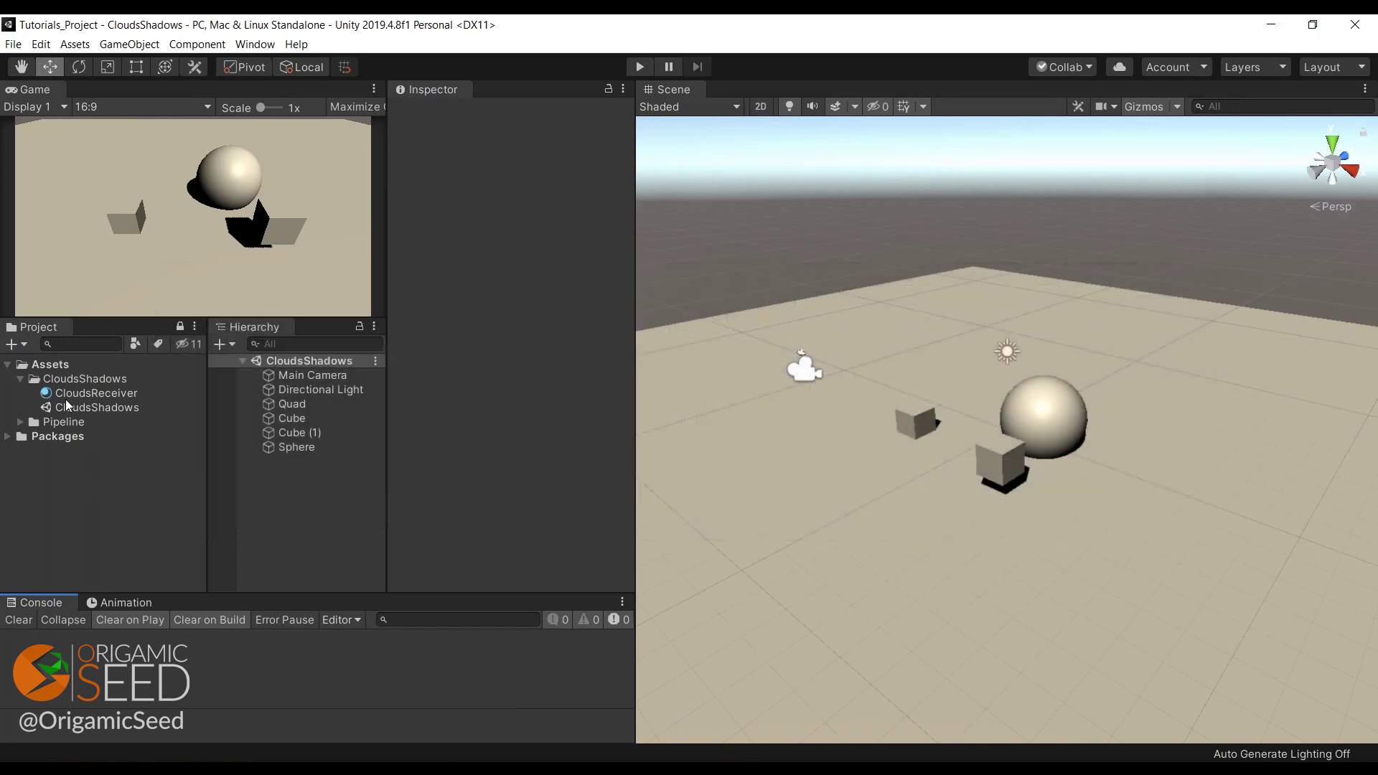
- Create an Unlit Graph shader named CloudsReceiver in the CloudsShadows folder
right_click(69, 377)
mouse_move(126, 374)
mouse_move(373, 168)
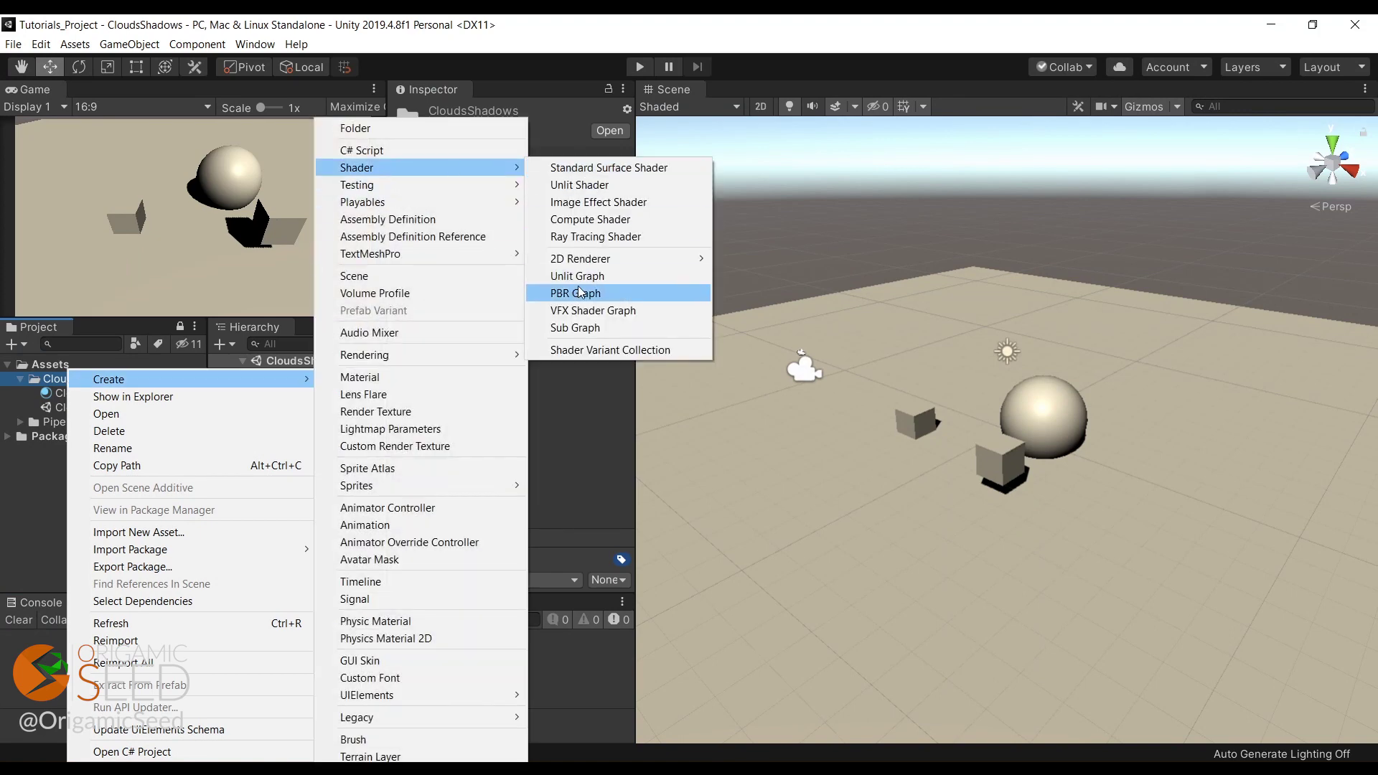
click(578, 291)
text(Clouds)
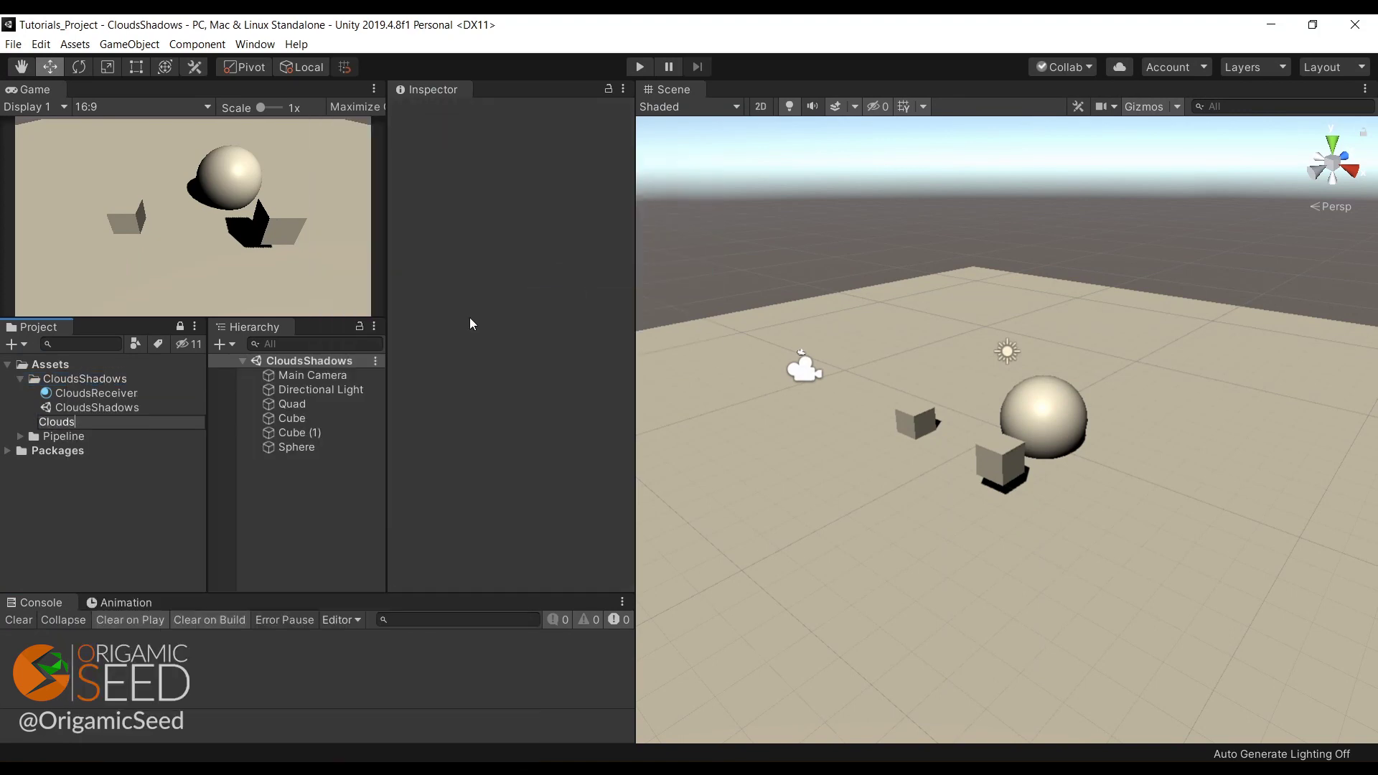
text(Receiver)
key(Return)
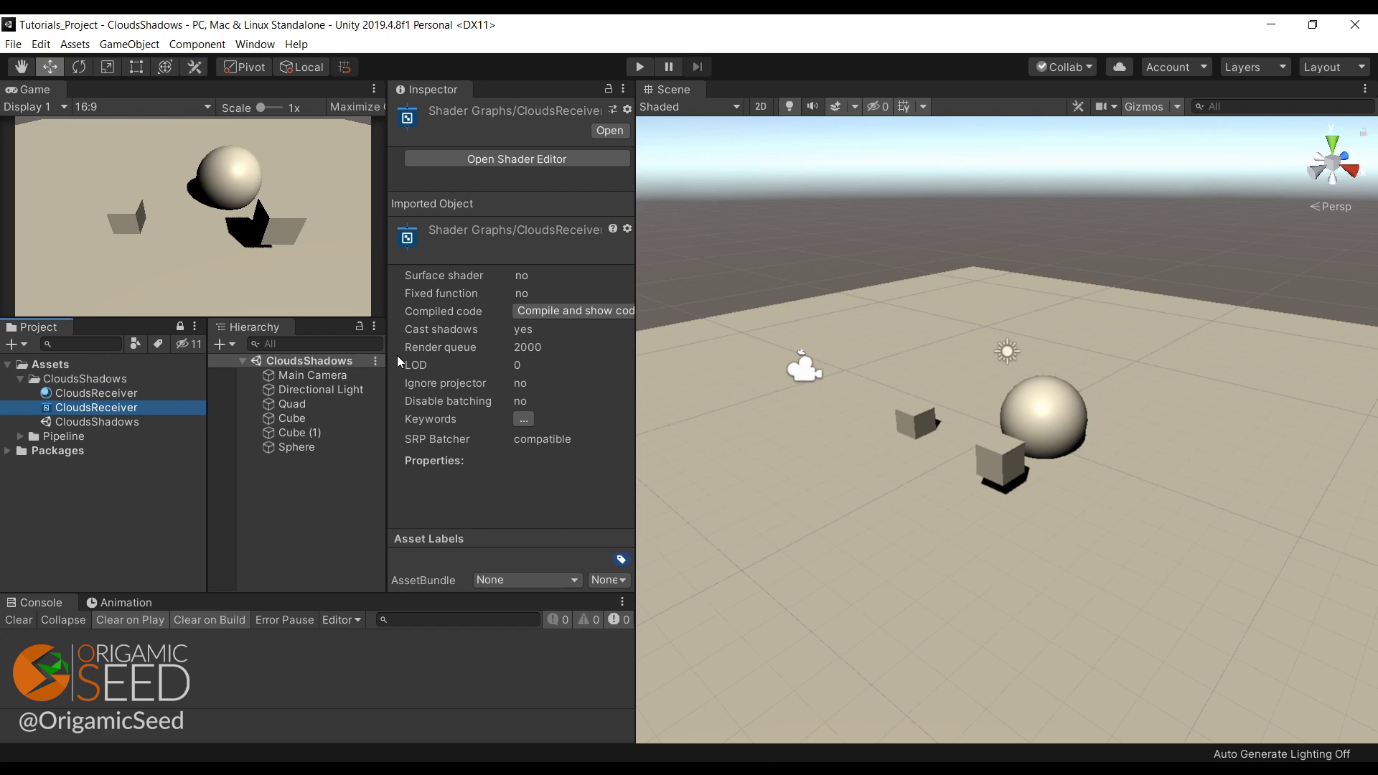
- Create a shader Sub Graph named CloudsMask in the CloudsShadows folder and open it for editing
right_click(112, 374)
mouse_move(148, 378)
mouse_move(391, 167)
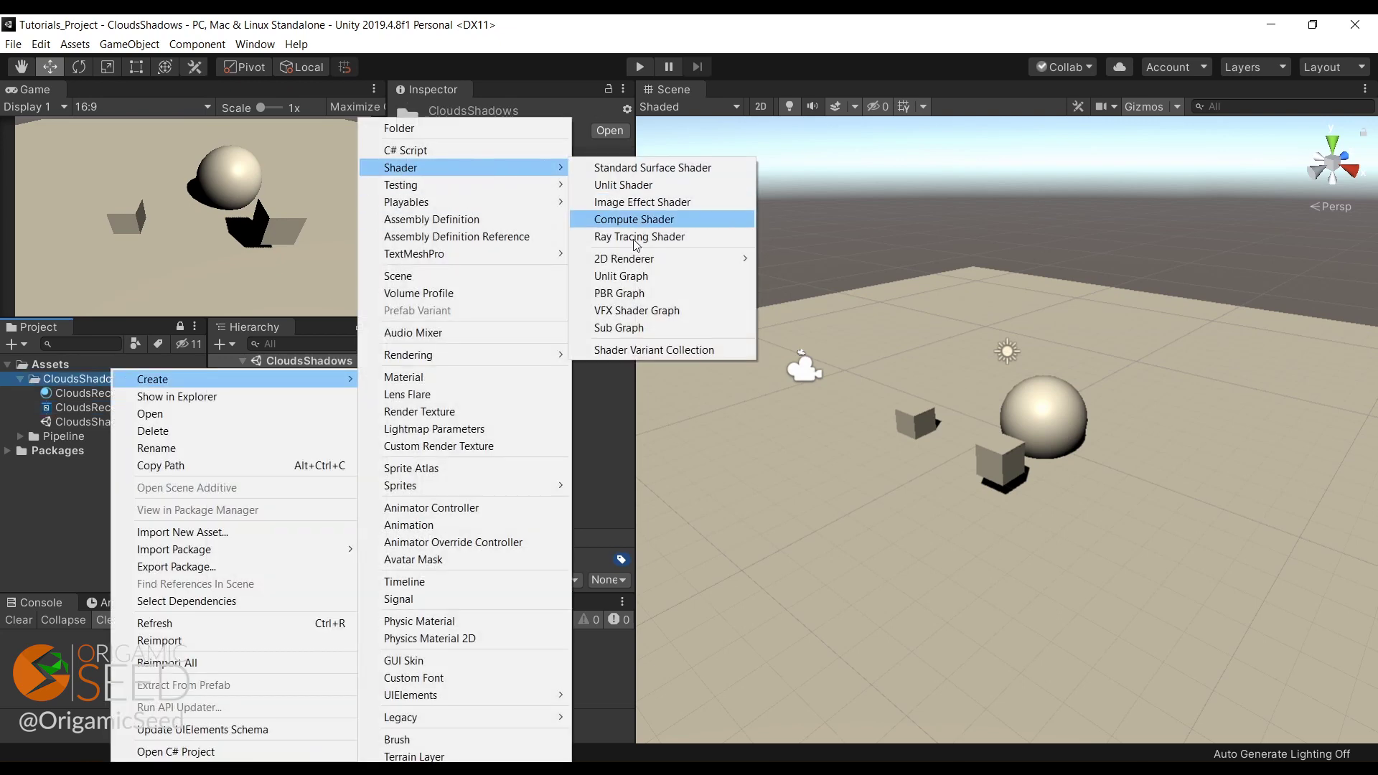
click(612, 327)
text(CloudsMask)
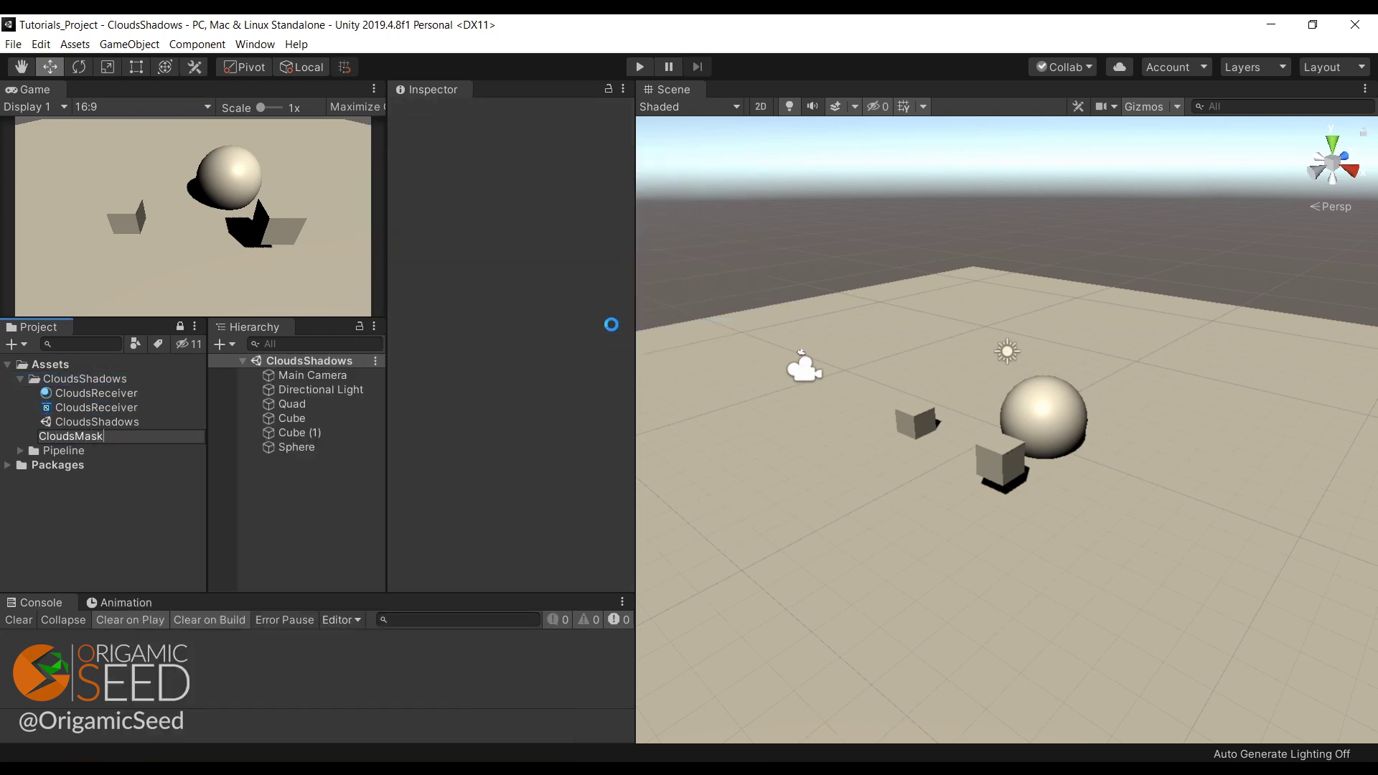
key(Return)
double_click(132, 394)
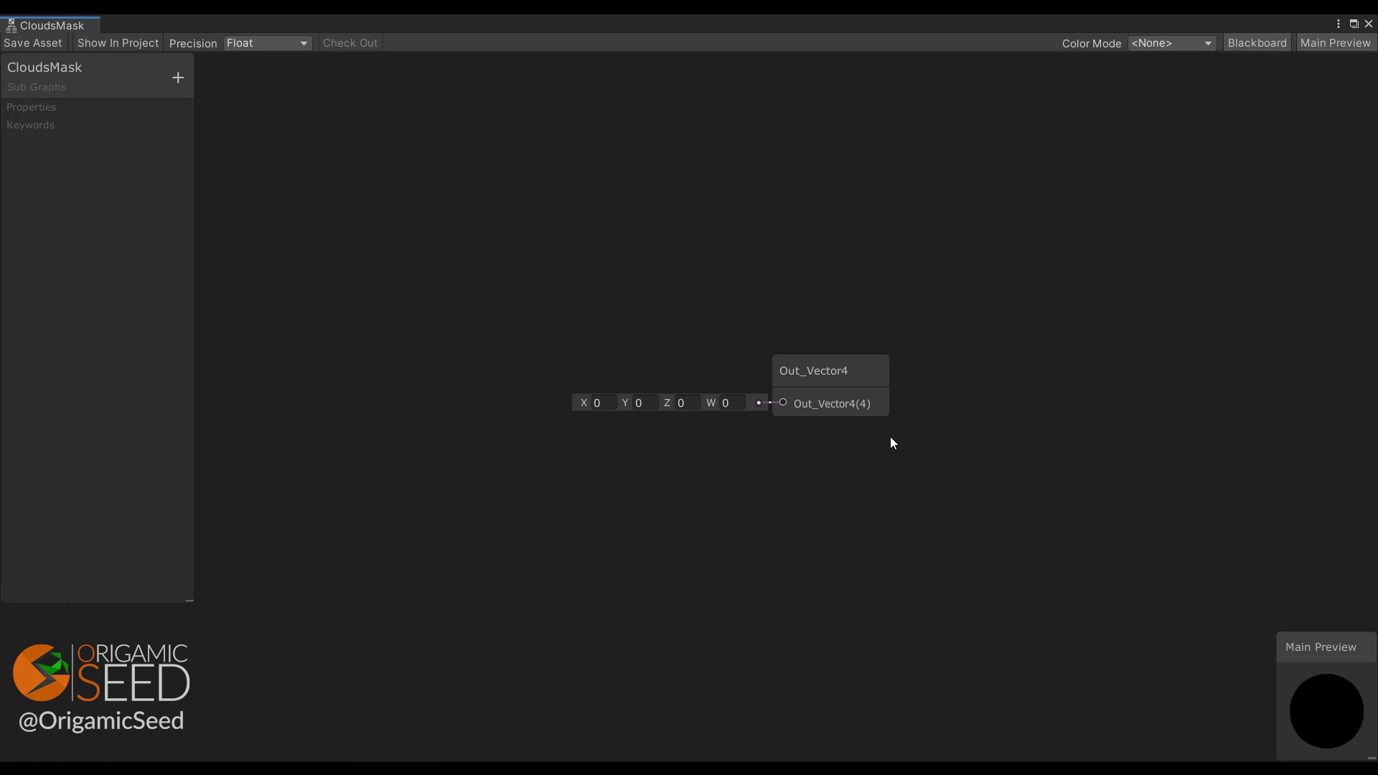
- Rename the sub graph's output slot to CloudsMask and set its type to Vector 1
click(861, 371)
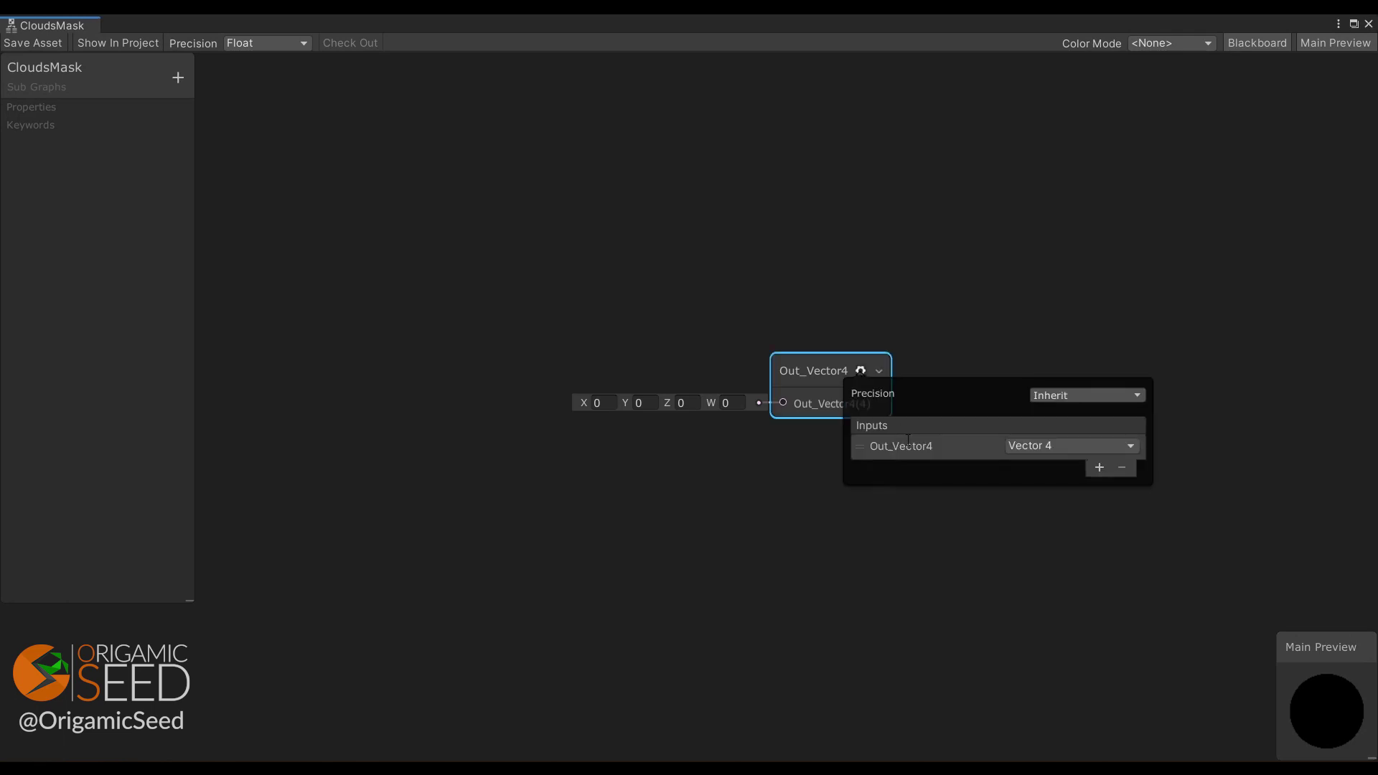
click(912, 447)
text(CloudsMask)
key(Return)
click(1023, 451)
click(1034, 677)
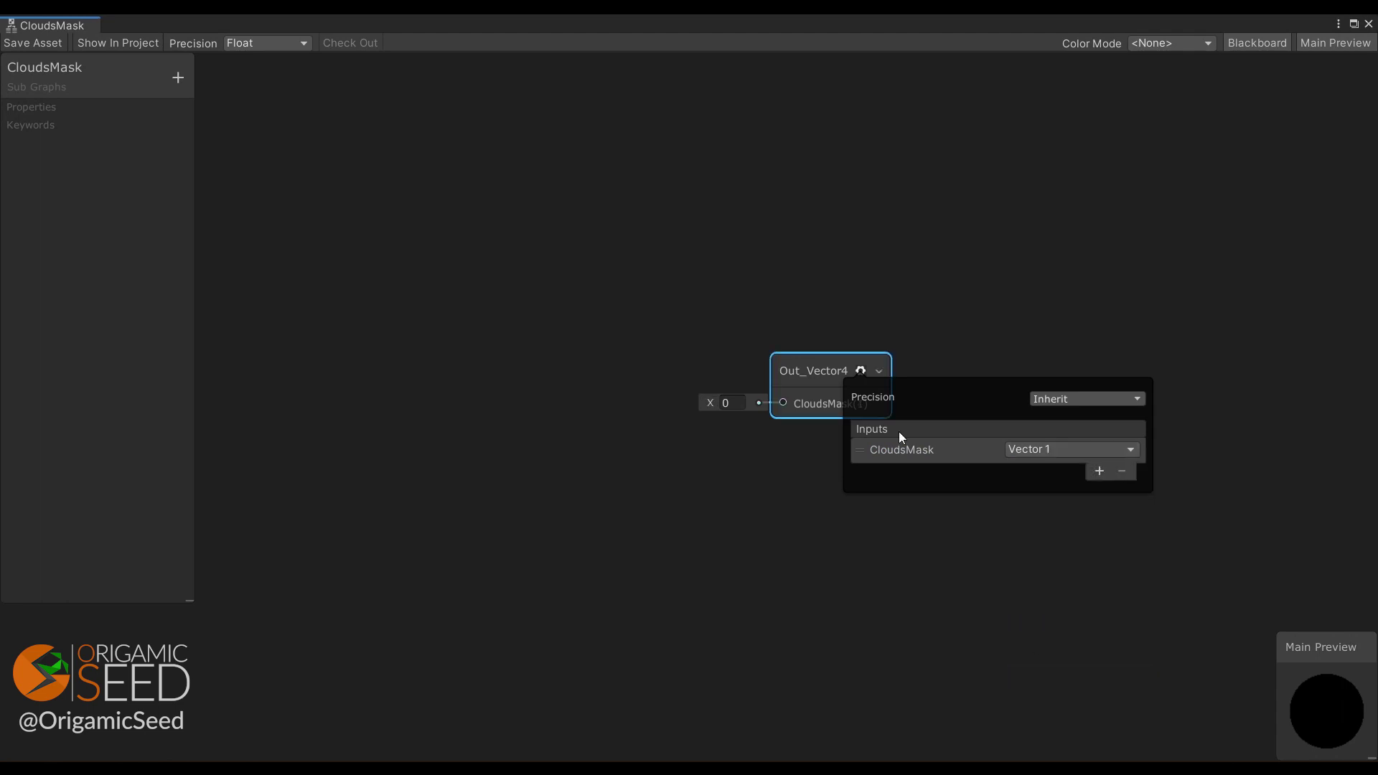
click(859, 371)
click(570, 484)
- Add a Gradient Noise node well to the left of the output node
middle_drag(472, 468, 900, 475)
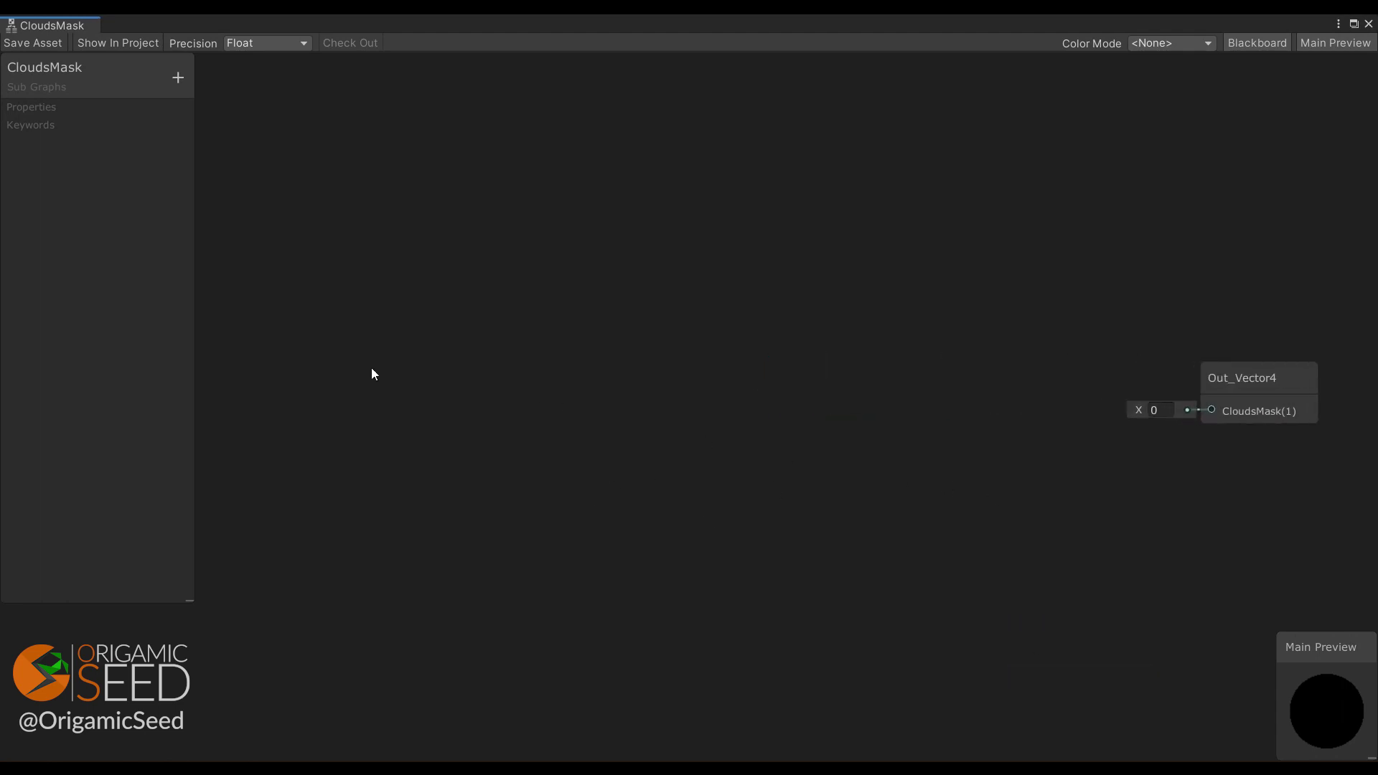
key(space)
text(gr)
key(Down)
key(Return)
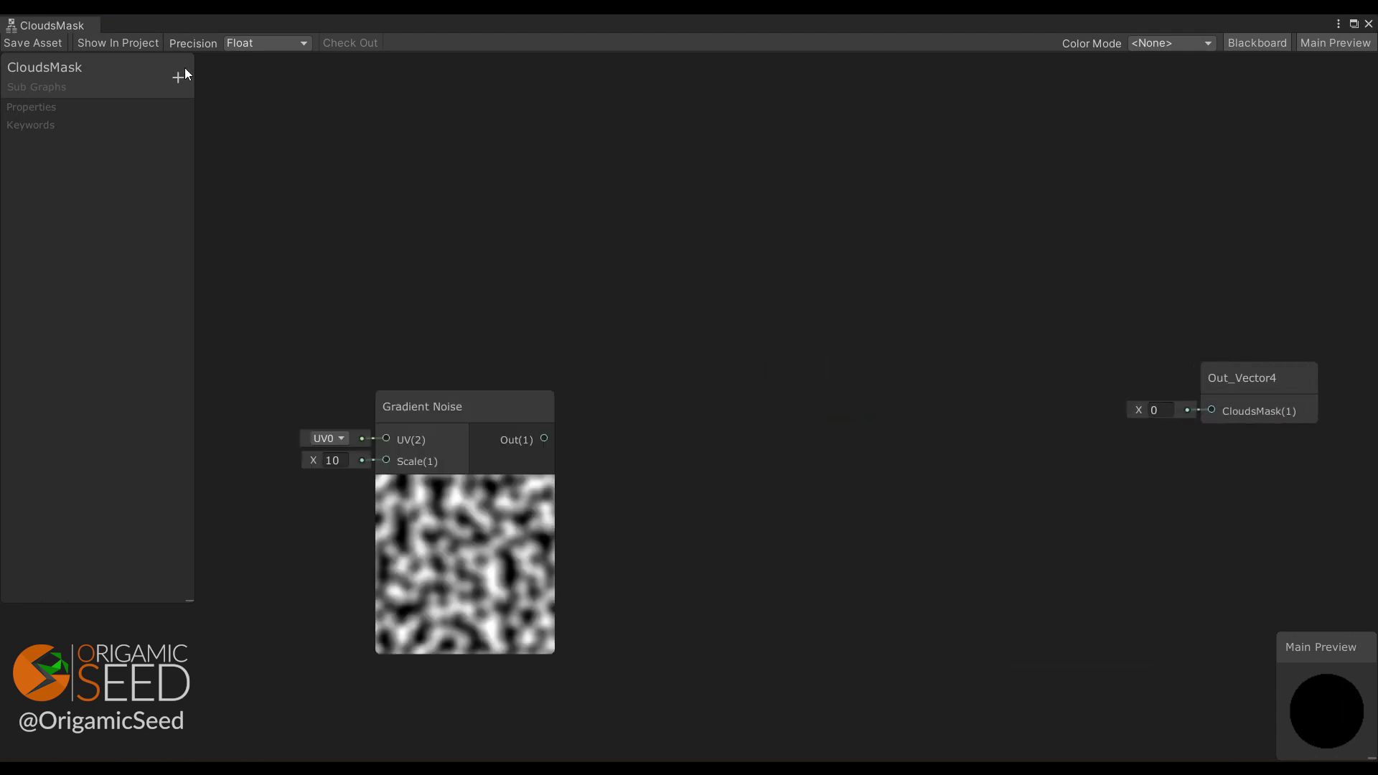
- Add a Vector2 property named UV and a Vector1 property named CloudsSize to the sub graph
click(177, 77)
click(231, 105)
text(UV)
key(Return)
click(177, 77)
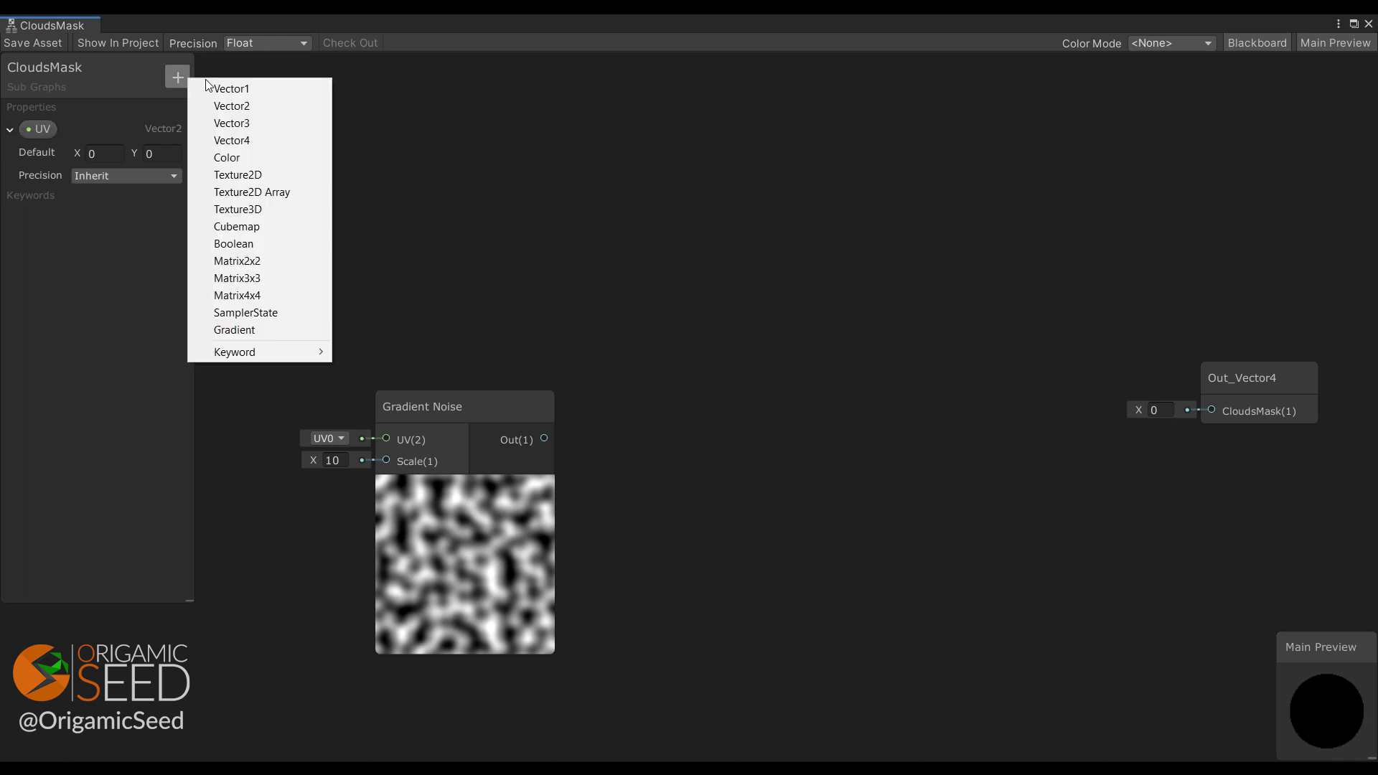
click(225, 85)
text(CloudsSi)
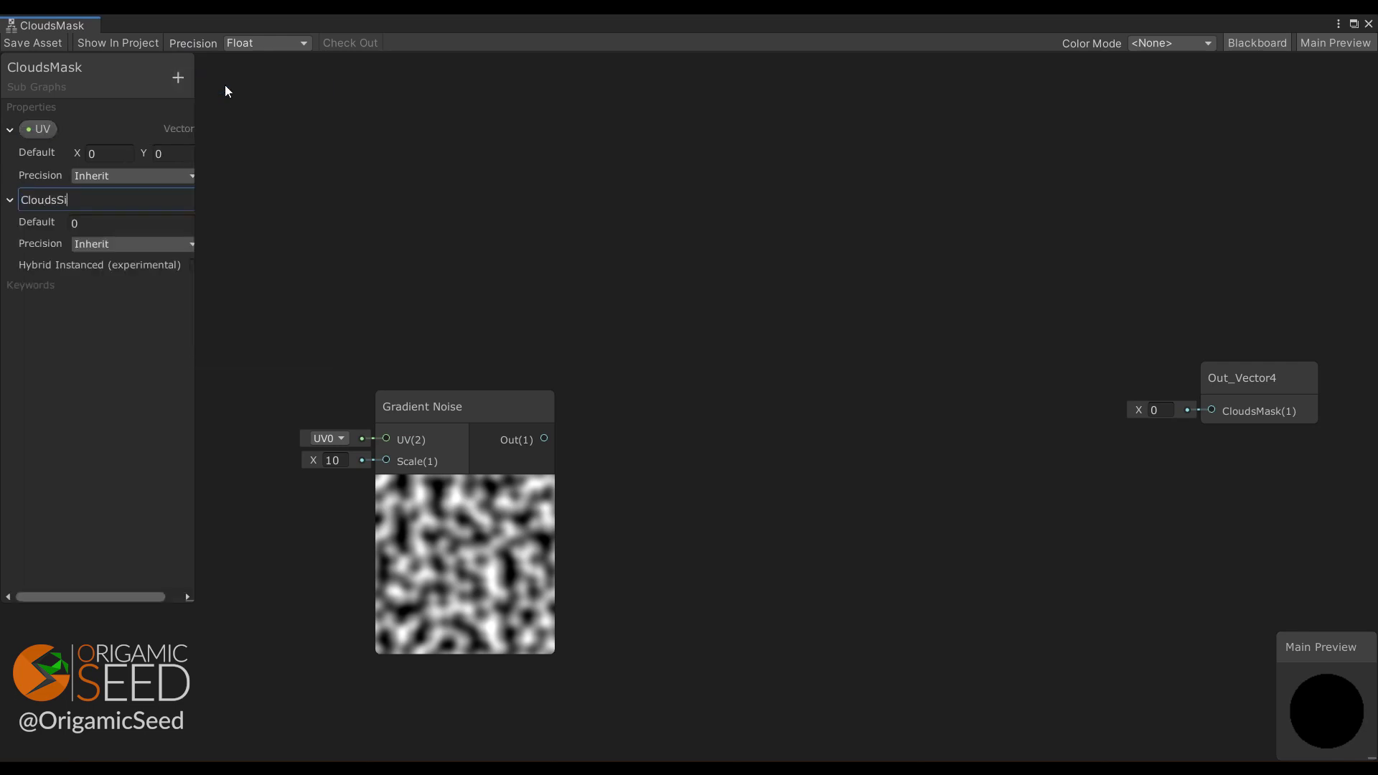
text(ze)
key(Return)
- Place the UV and CloudsSize properties, connect them to Gradient Noise's UV and Scale inputs, and collapse its preview
drag(36, 128, 244, 405)
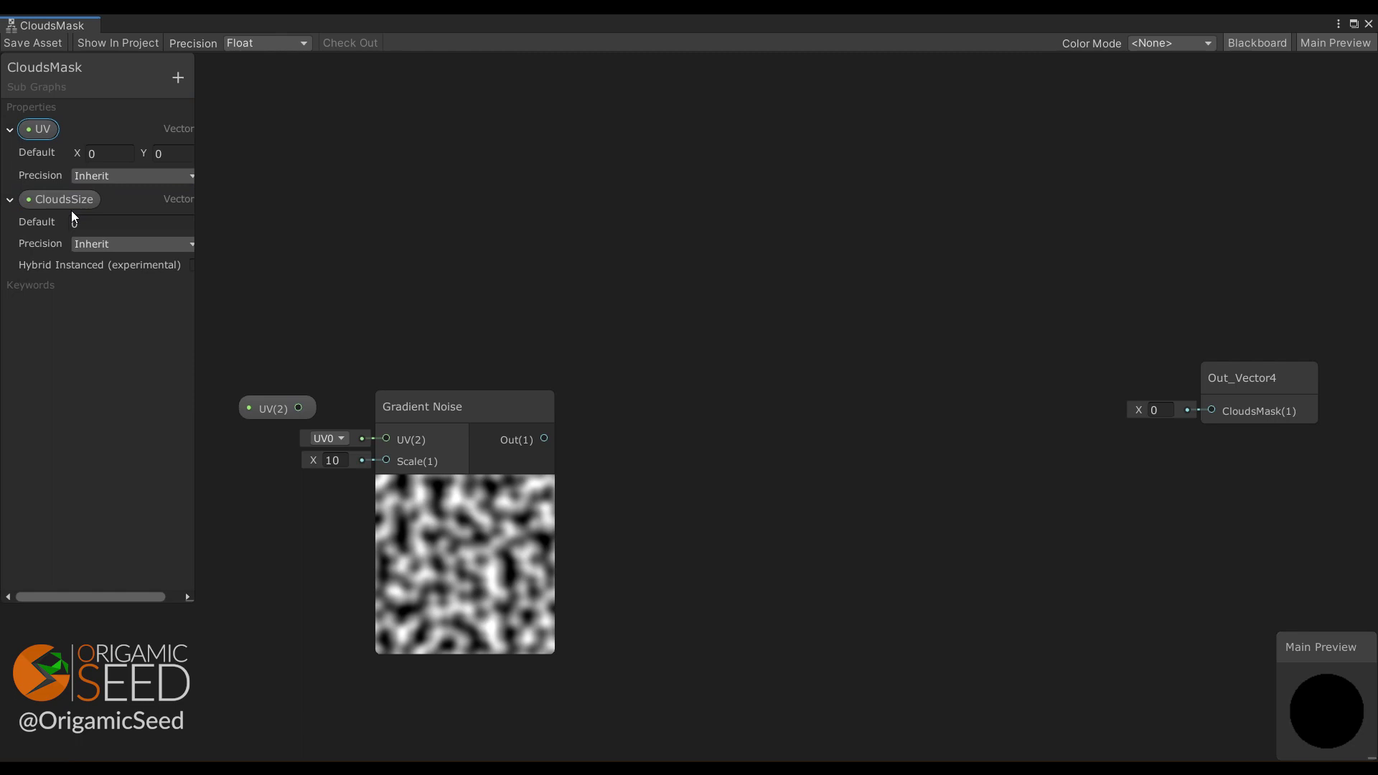
drag(63, 199, 386, 439)
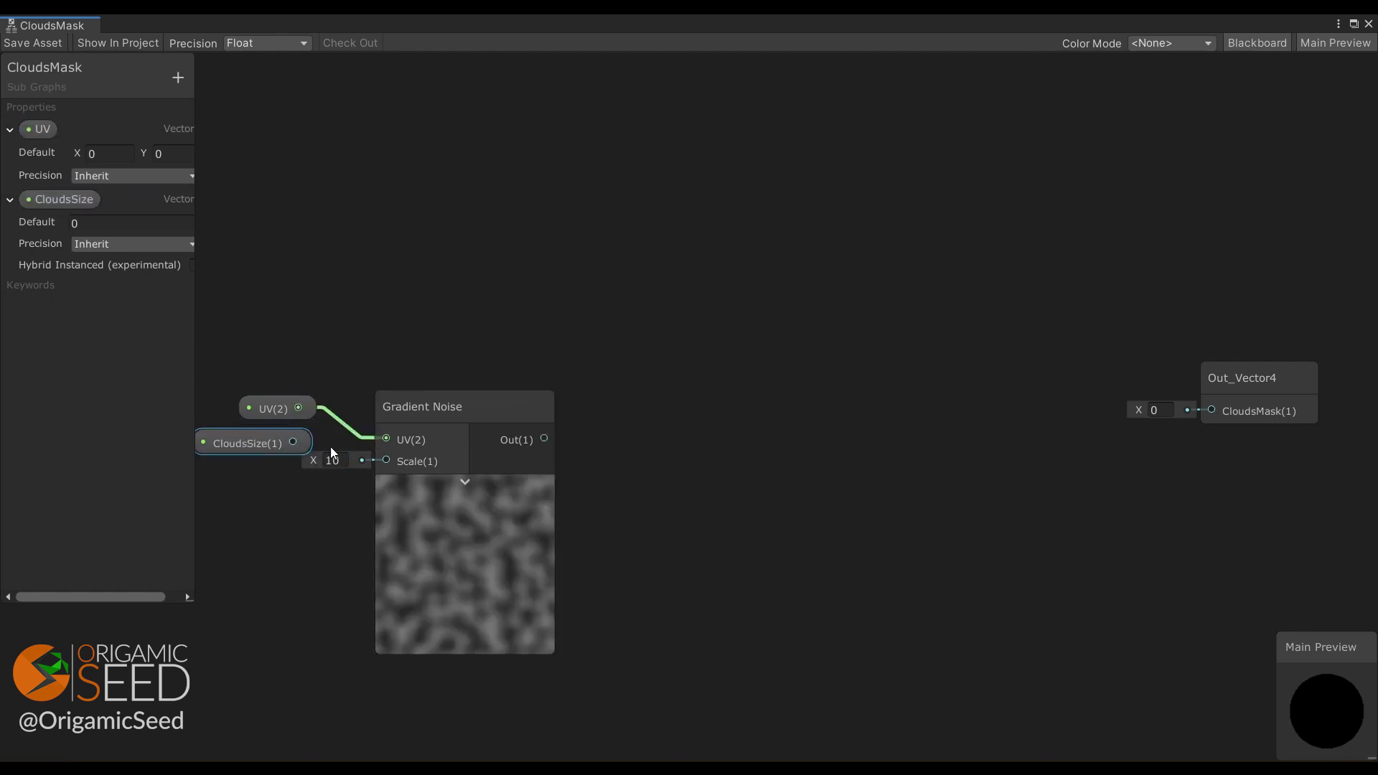
drag(293, 441, 386, 460)
click(465, 481)
- Add a Remap node fed by the Gradient Noise output and set its In Min Max X value to 0
drag(497, 439, 610, 510)
text(remap)
key(Down)
key(Return)
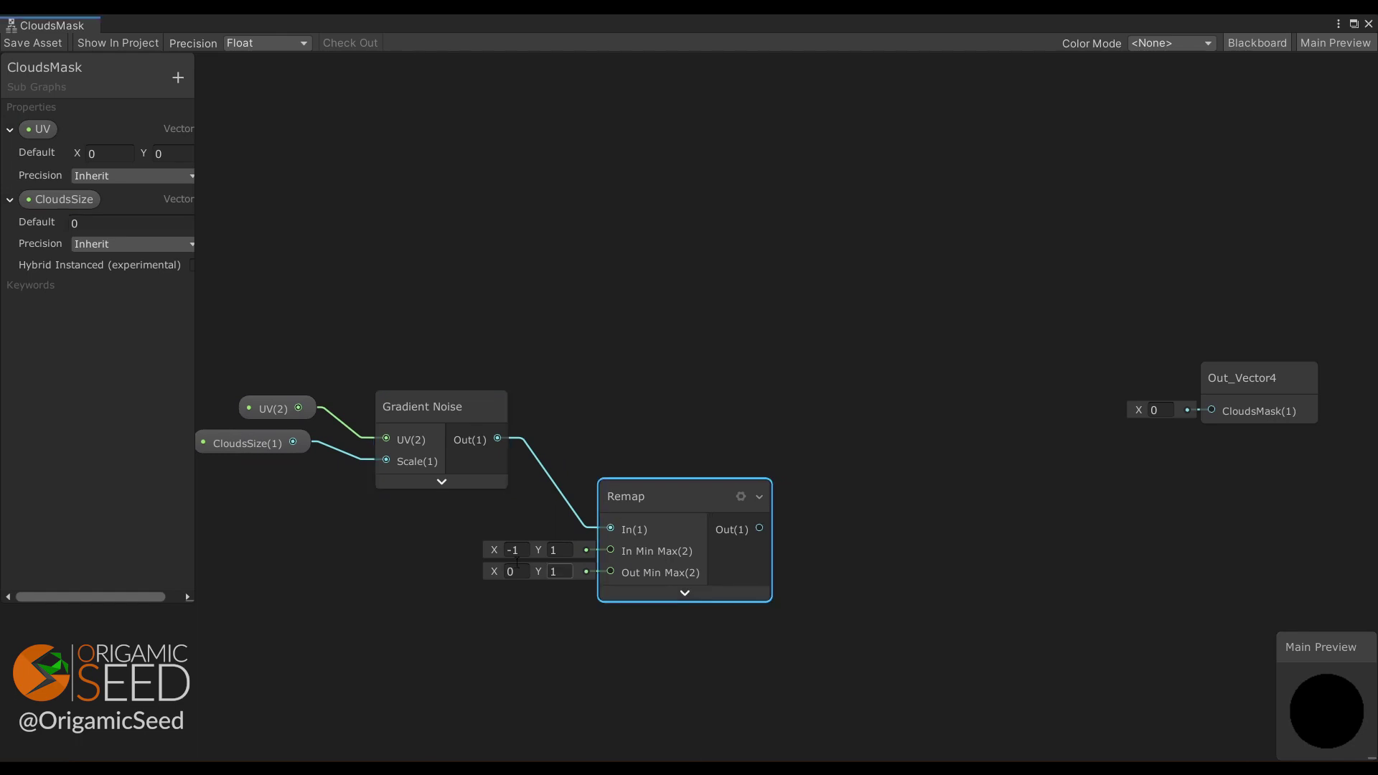
click(514, 550)
text(0)
click(475, 645)
- Add a Custom Function node below the Gradient Noise node
middle_drag(475, 645, 791, 442)
key(space)
text(cus)
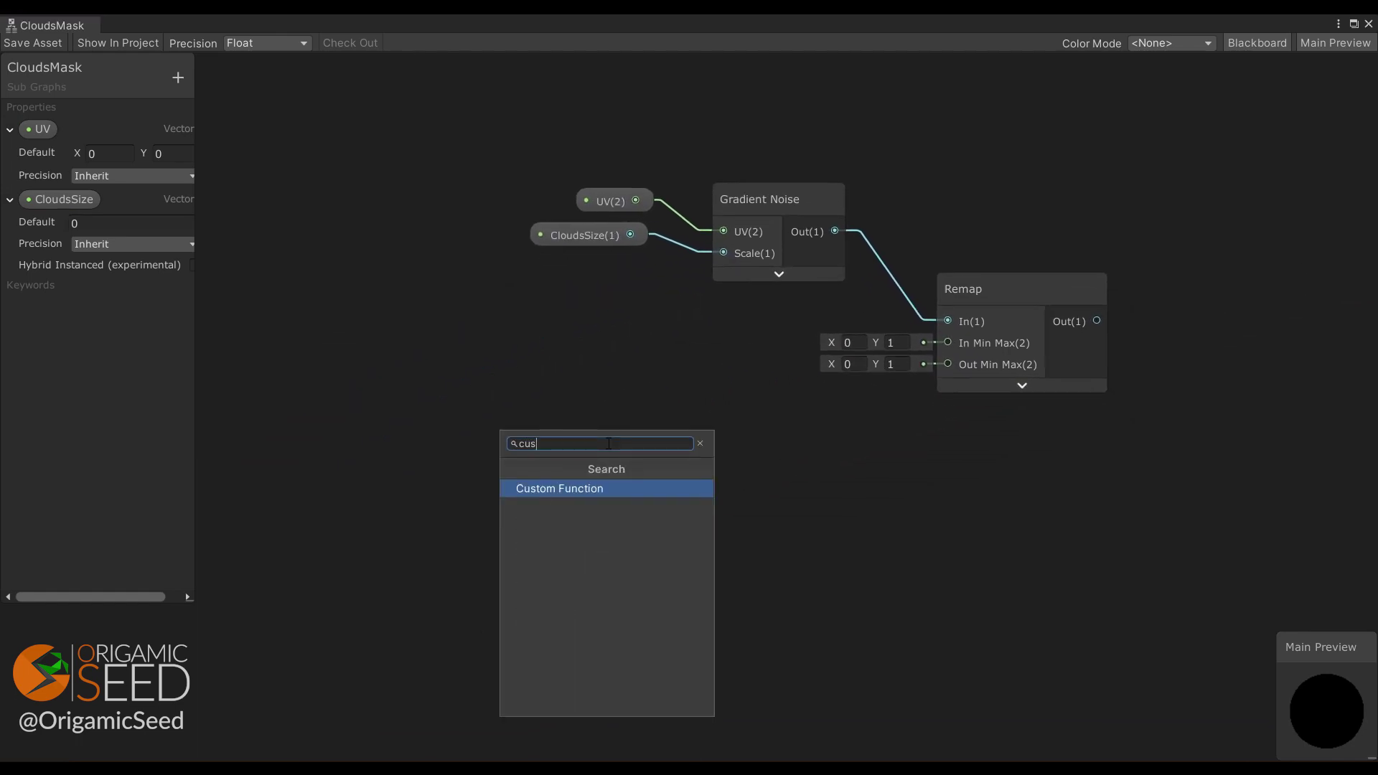
key(Return)
drag(662, 485, 629, 403)
- Give the Custom Function node a Vector 1 input named Density
click(723, 399)
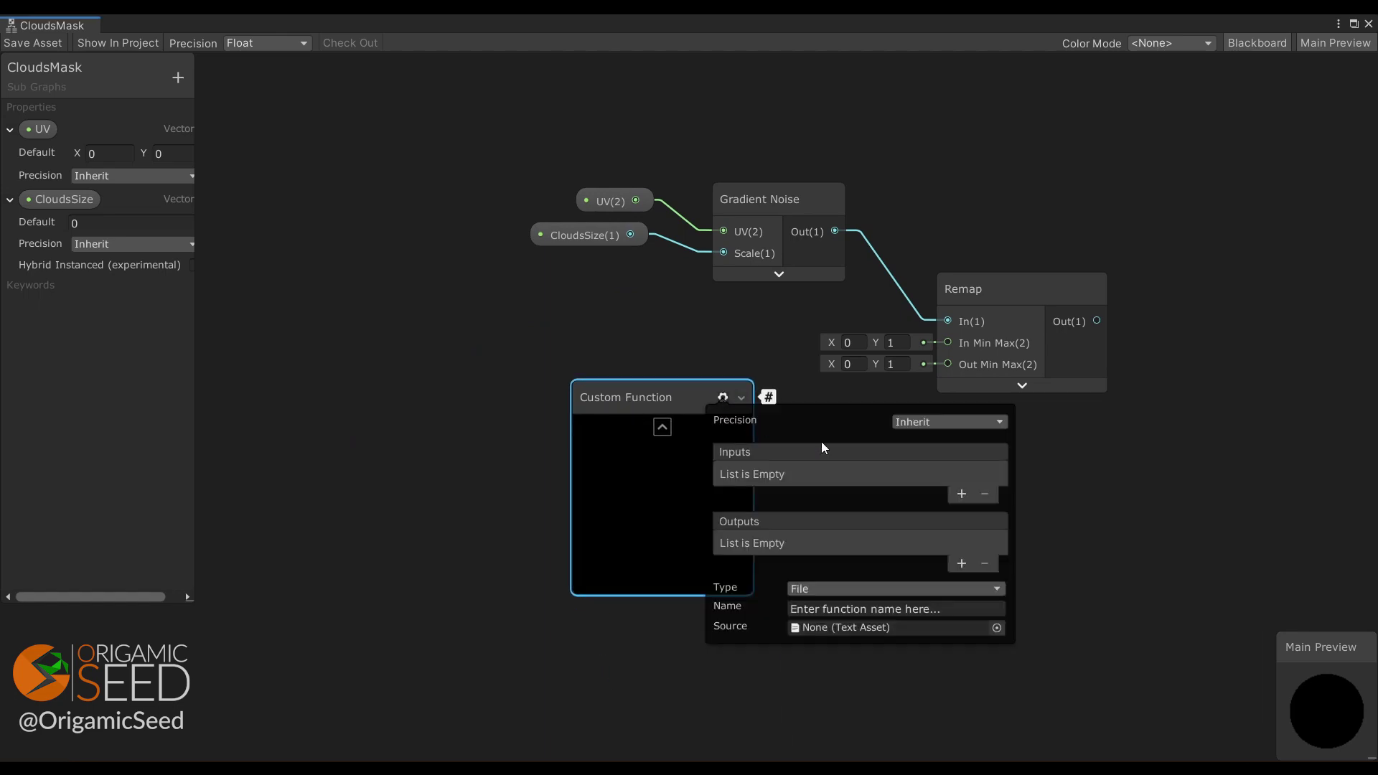
click(962, 496)
click(820, 473)
text(Den)
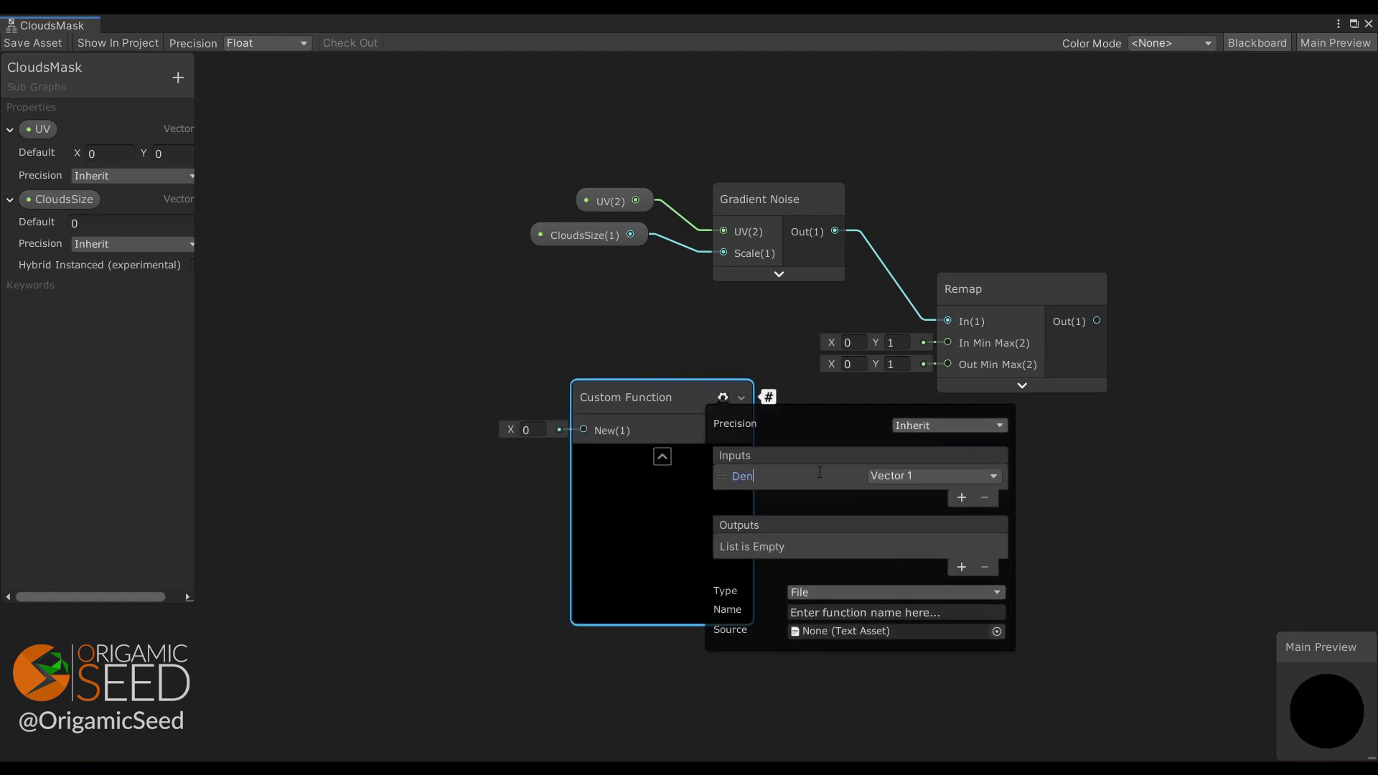
text(sity)
key(Return)
- Give the Custom Function node a Vector 2 output named MinMax
click(956, 567)
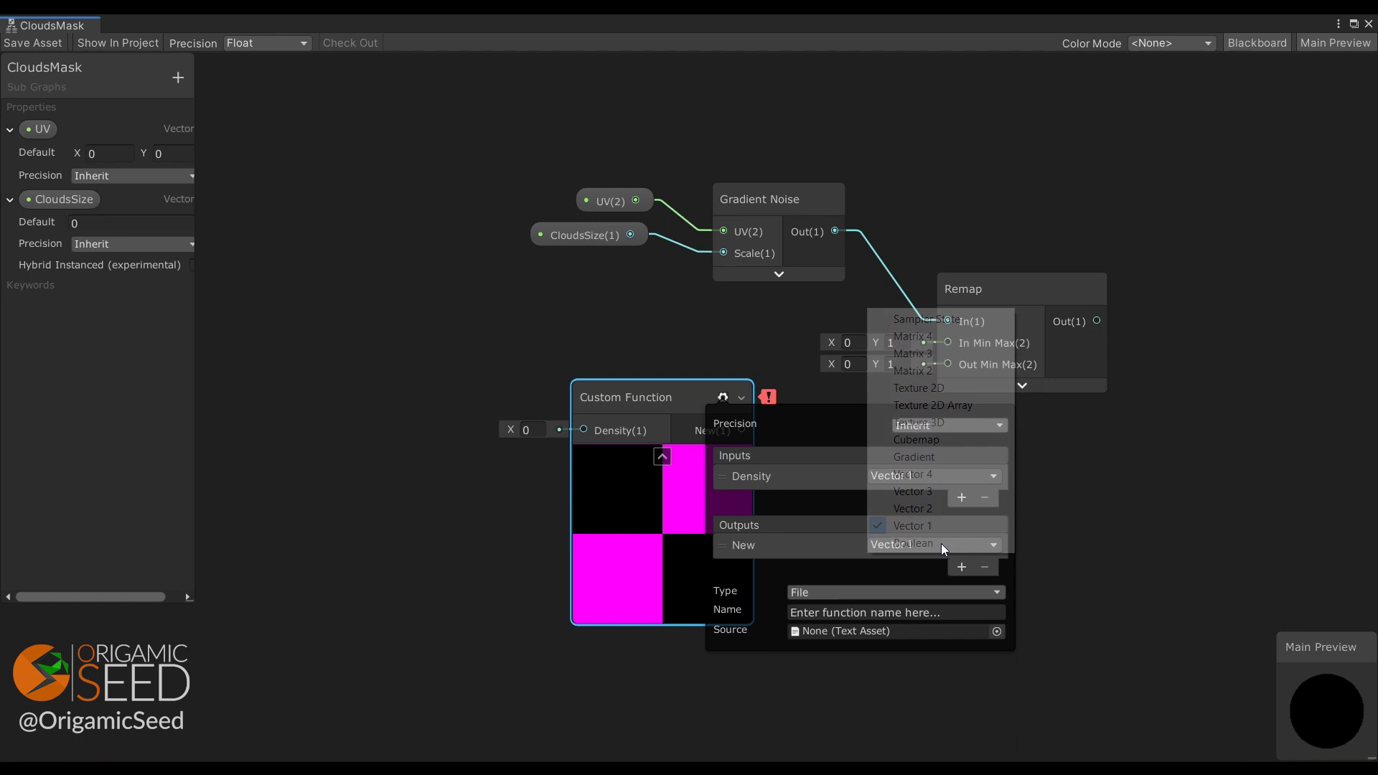
click(941, 544)
click(932, 512)
click(778, 545)
text(MinMax)
key(Return)
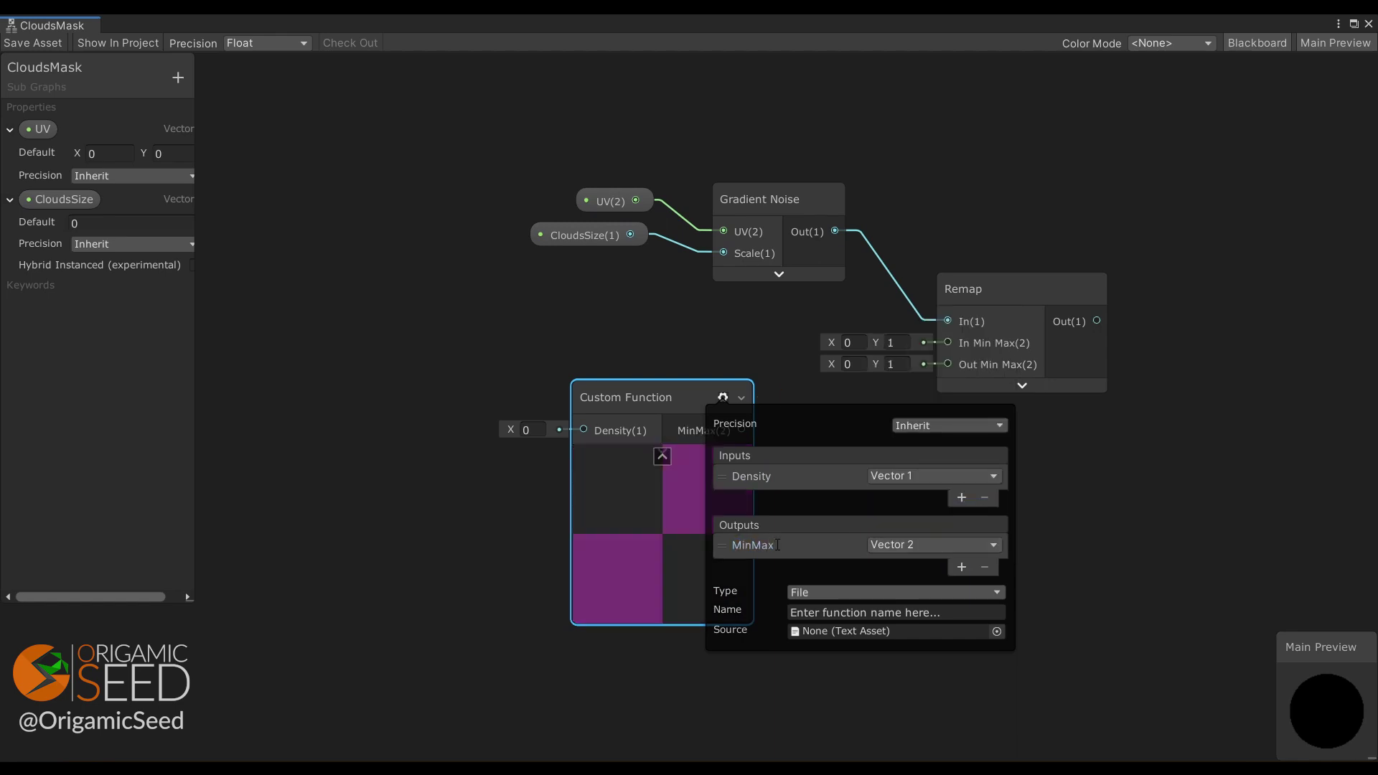
- Define the custom function as a String named GetDensityMinMax with body "MinMax.x = max(0, (Density-0.5)*2); MinMax.y = min(1, Density*2);" and collapse its preview
click(818, 593)
click(818, 632)
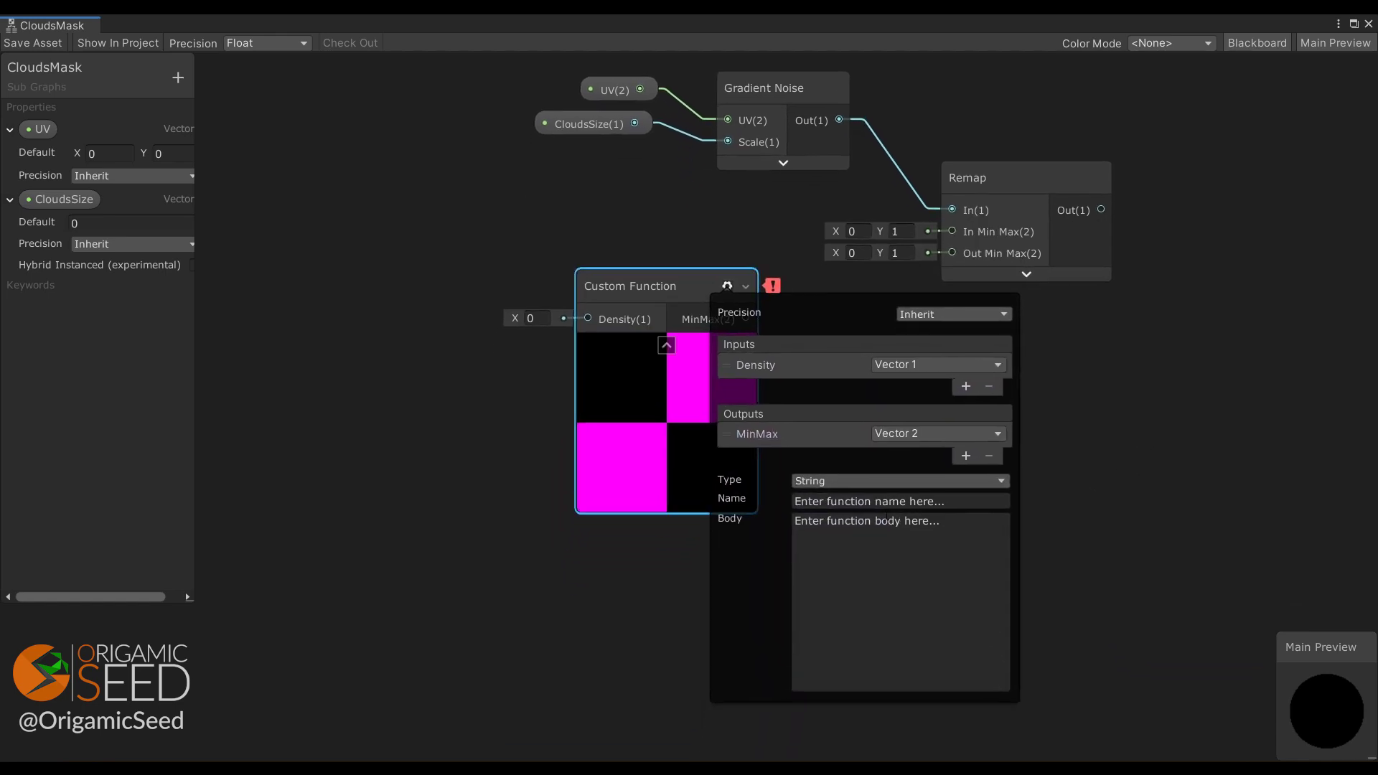
click(875, 501)
text(GetDensityMinMax)
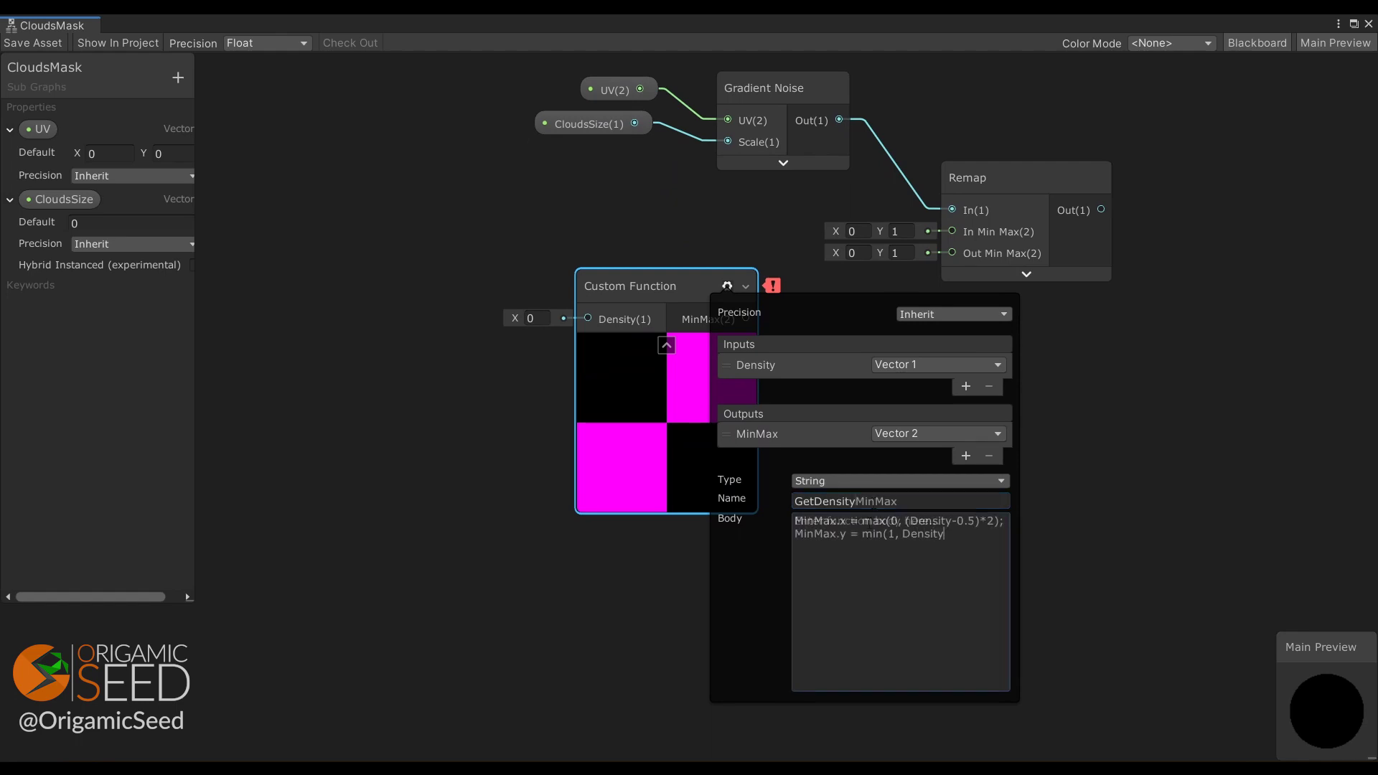
text(ensity)
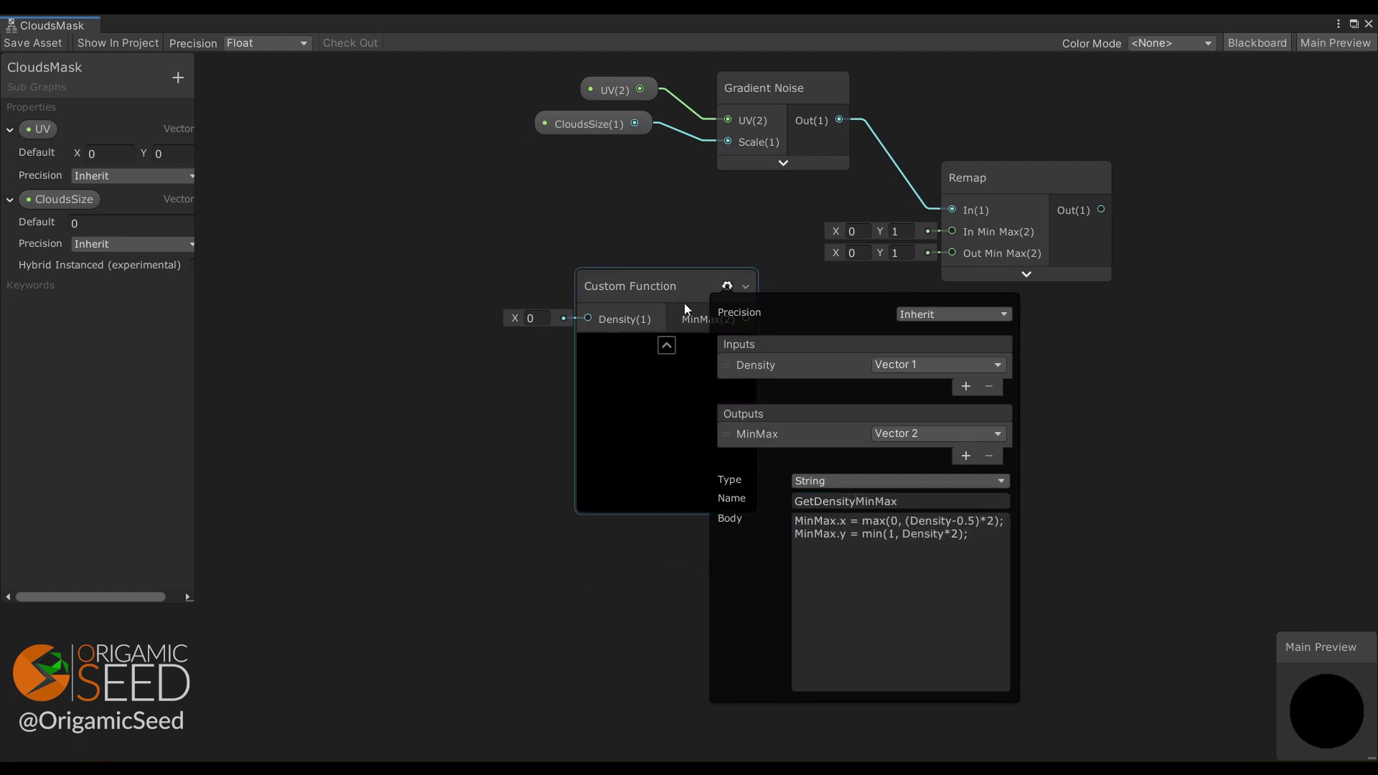
click(686, 305)
click(667, 345)
- Add a Vector1 property named CloudsDensity to the sub graph
click(178, 78)
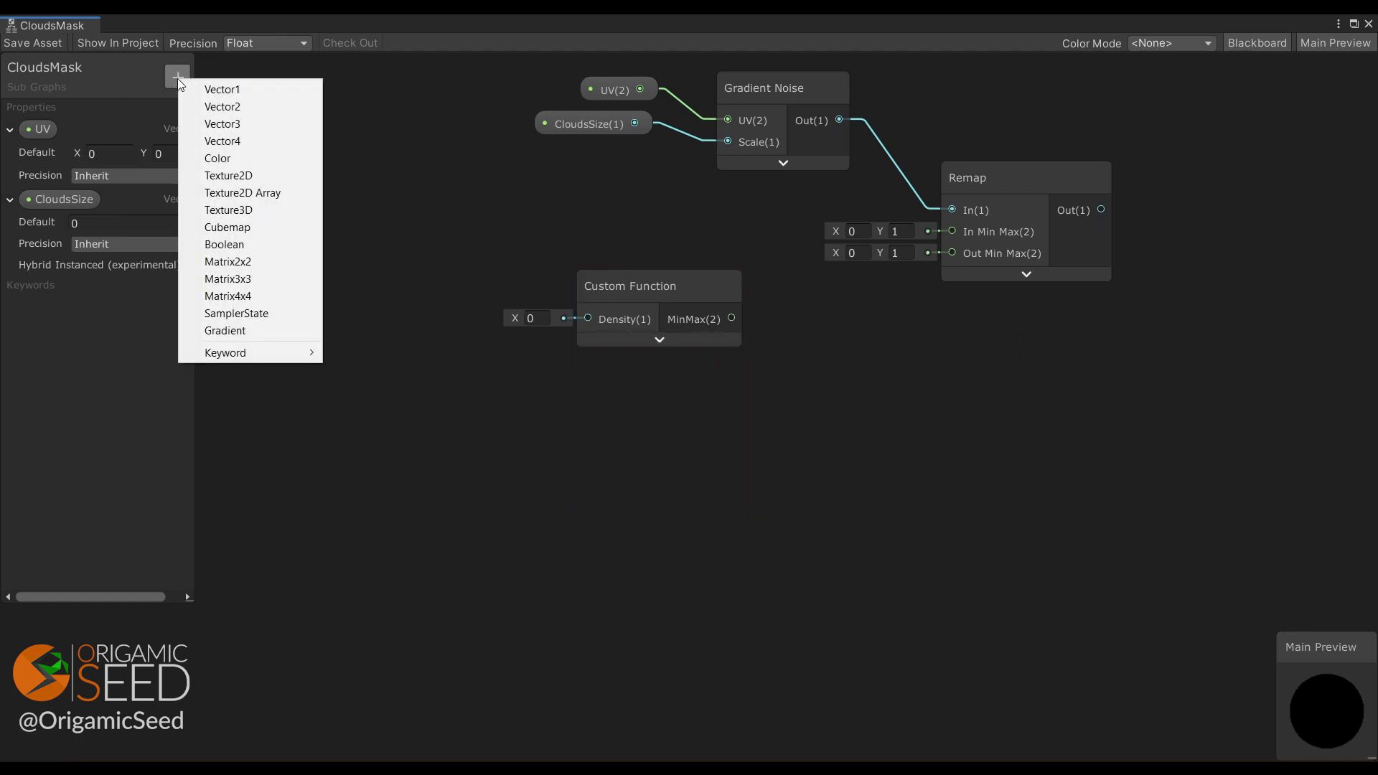
click(200, 87)
text(Clouds)
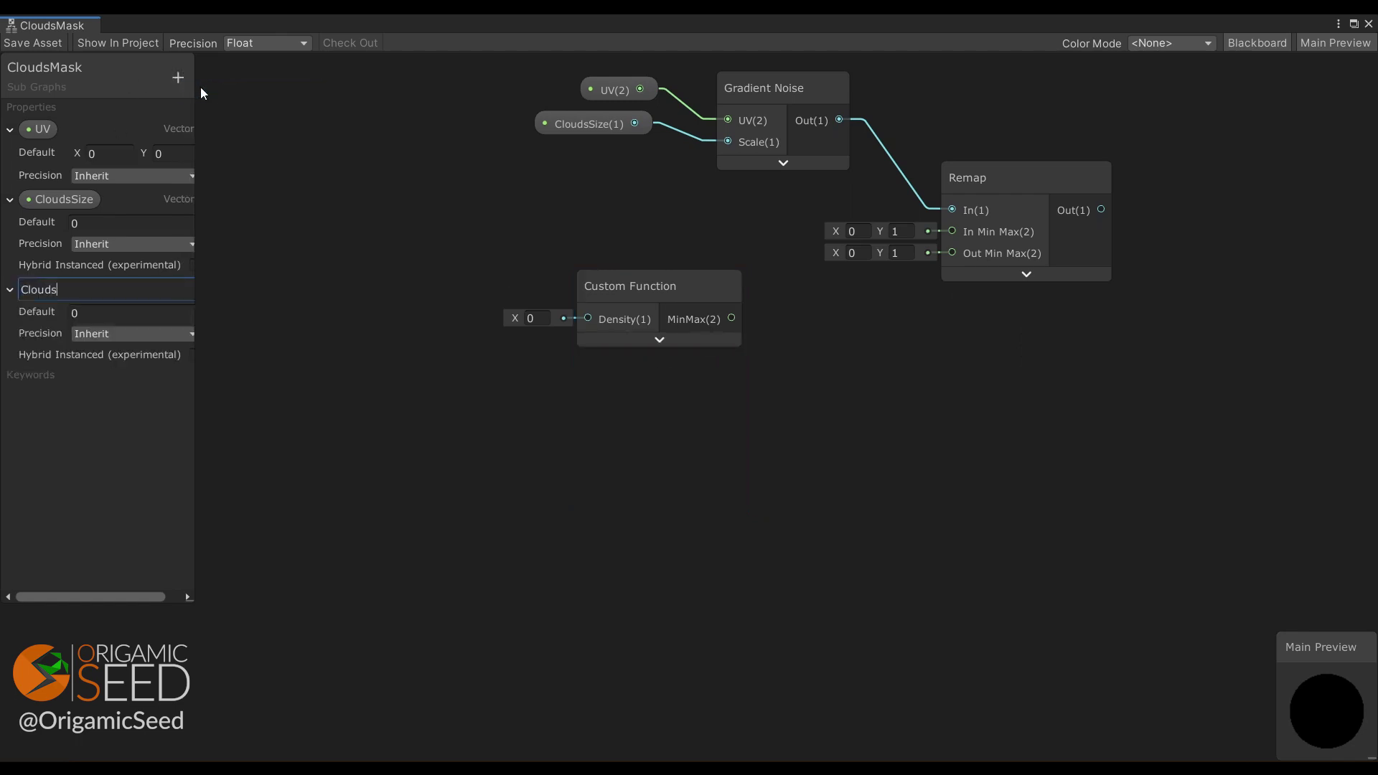
text(Density)
key(Return)
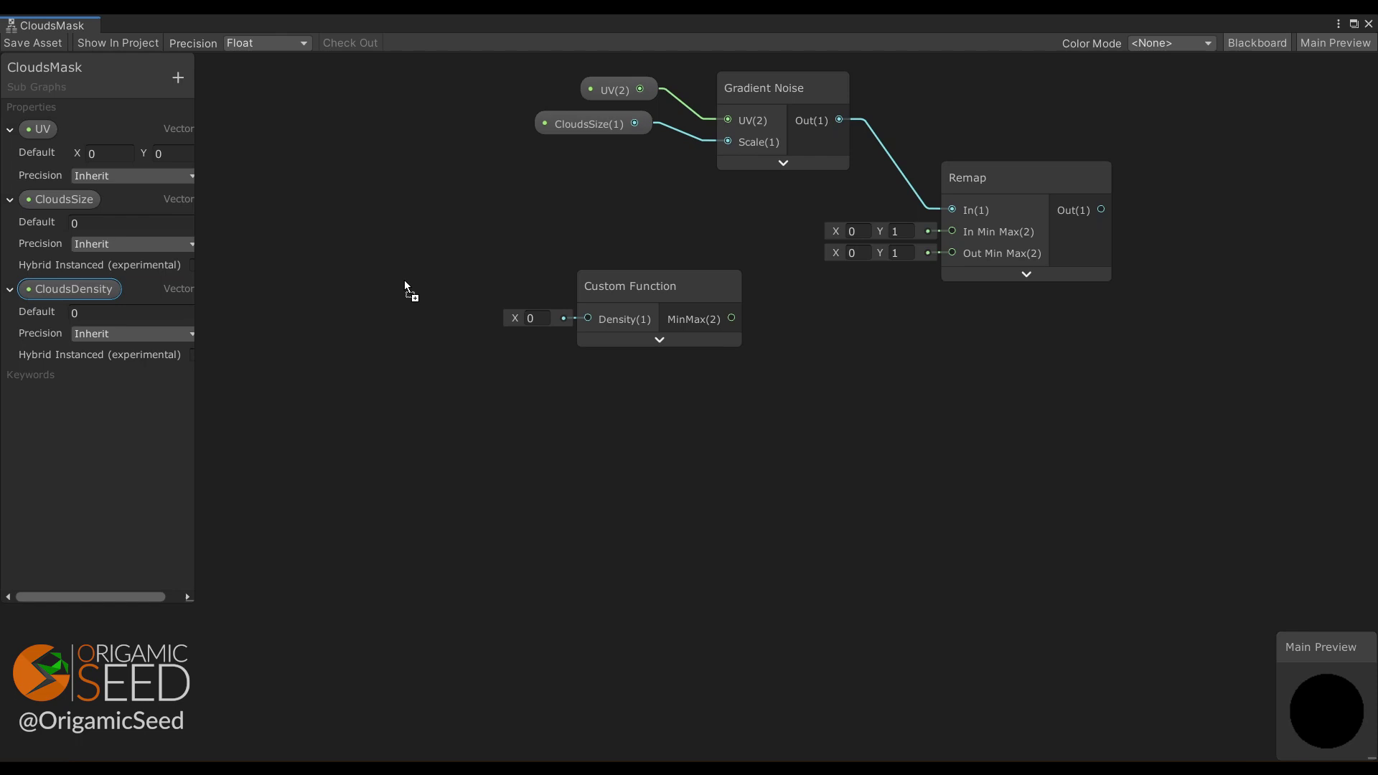
- Place CloudsDensity, connect it to the Custom Function's Density input, and connect MinMax to Remap's Out Min Max
drag(404, 285, 391, 308)
drag(498, 315, 588, 319)
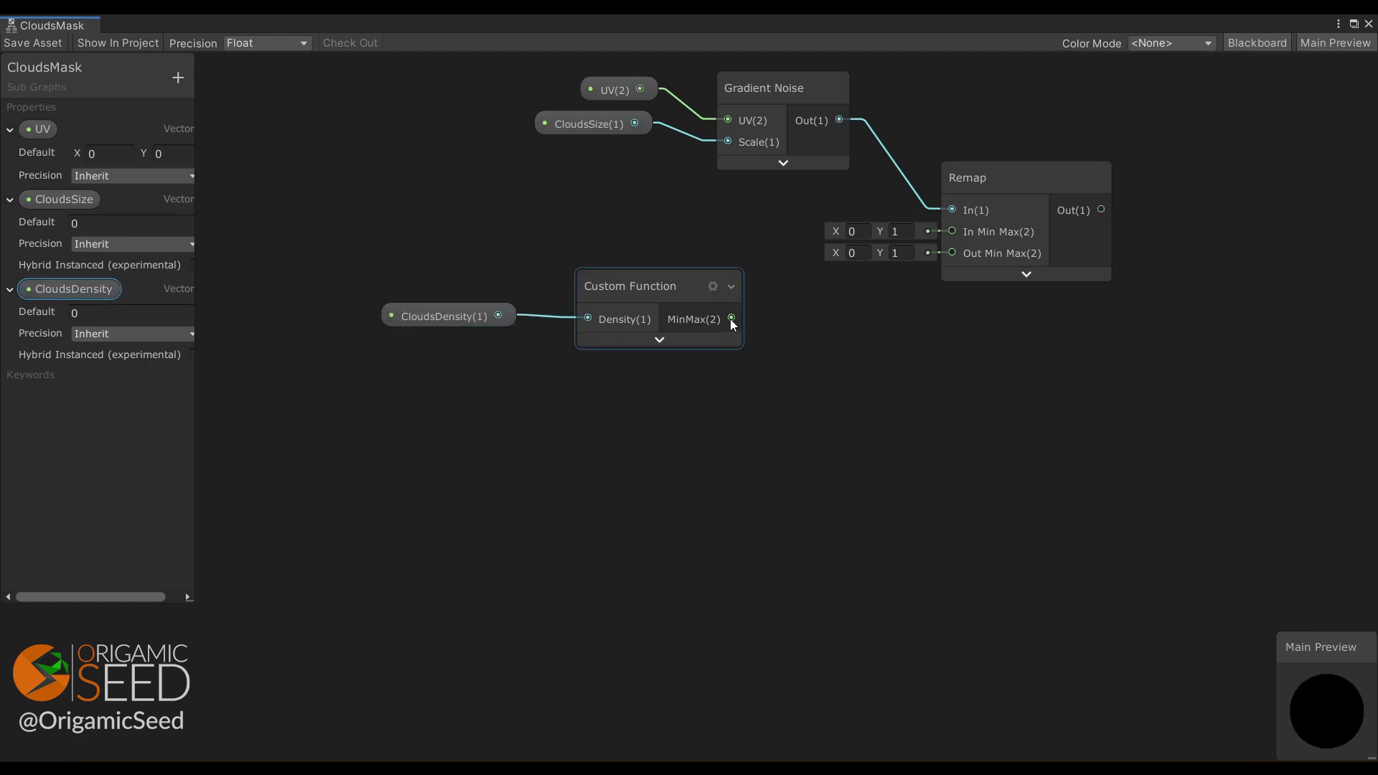
drag(730, 319, 964, 250)
- Add a Multiply node with the Remap output connected to its B input, and collapse its preview
middle_drag(1137, 397, 778, 537)
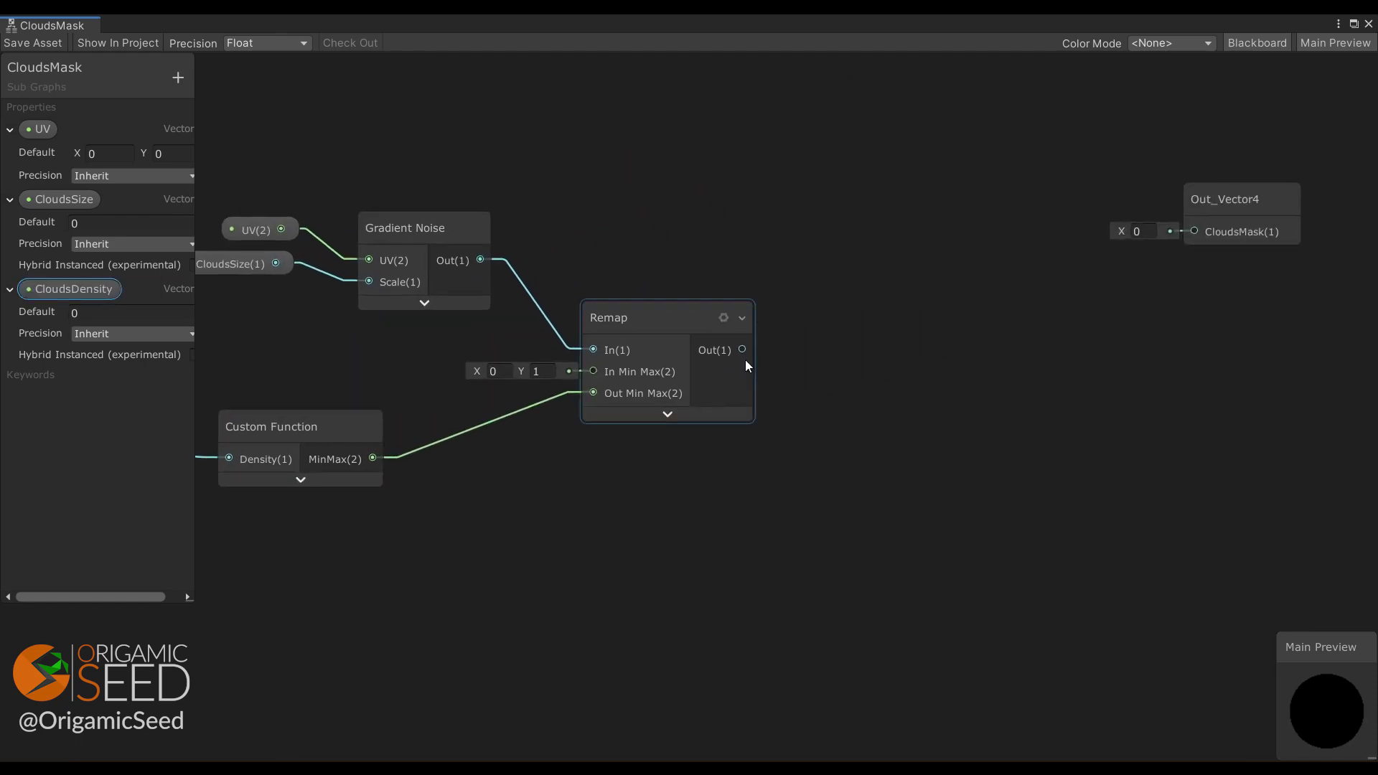
drag(742, 350, 880, 283)
text(multiply)
key(Return)
click(897, 346)
- Add a Vector1 property named CloudsStrength and connect it to the Multiply node's A input
click(178, 77)
click(216, 88)
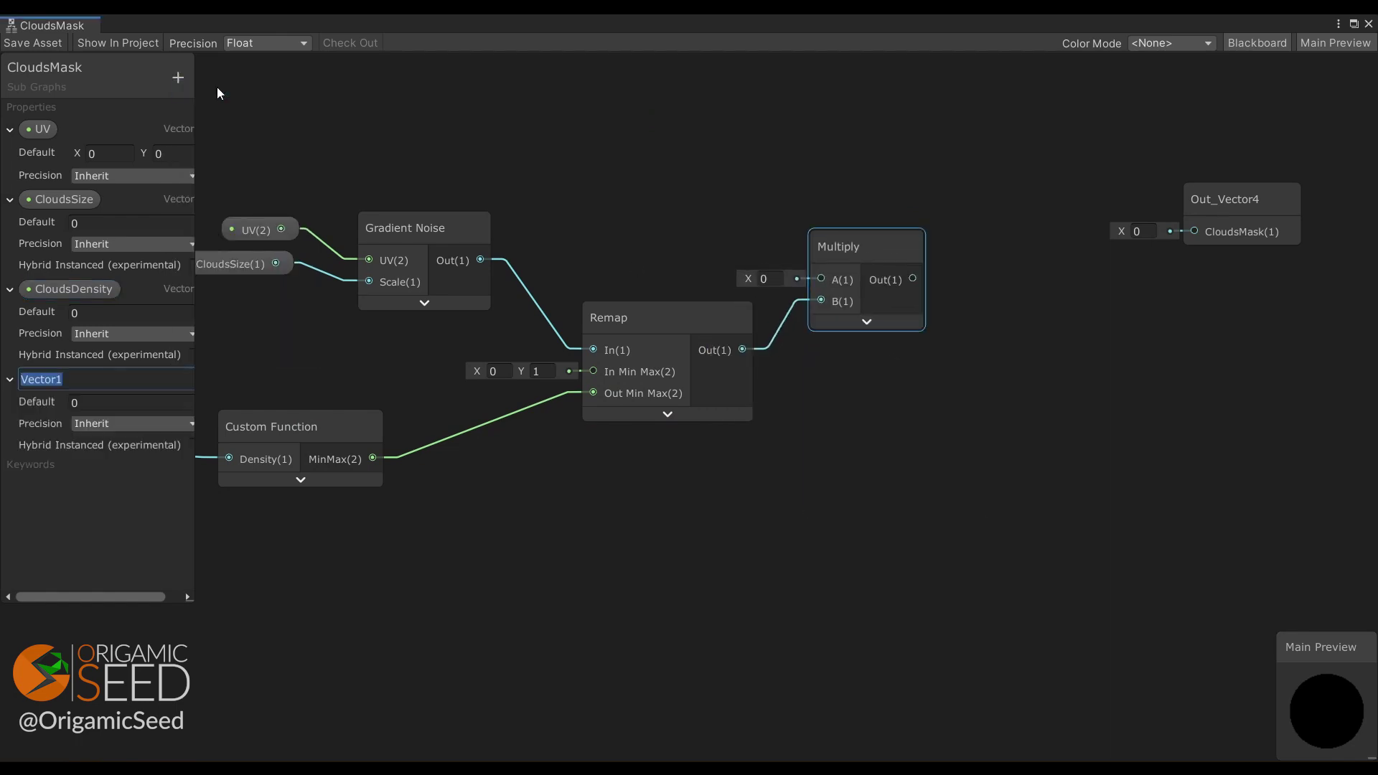
text(CloudsStrength)
key(Return)
drag(69, 380, 821, 280)
- Add a One Minus node after Multiply, collapse its preview, and connect its output to the CloudsMask output slot
drag(913, 279, 960, 280)
text(one)
key(Return)
click(1034, 330)
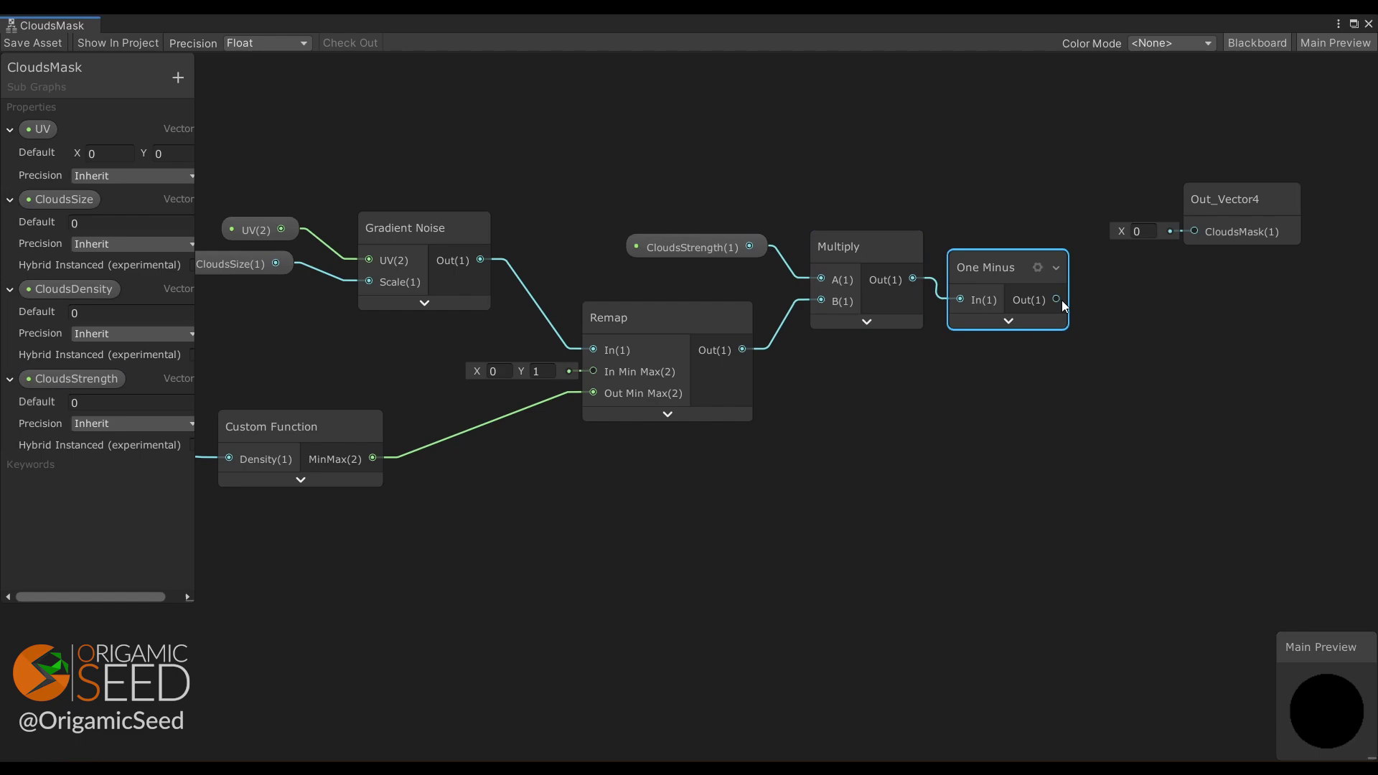
drag(1056, 300, 1194, 231)
click(989, 452)
key(a)
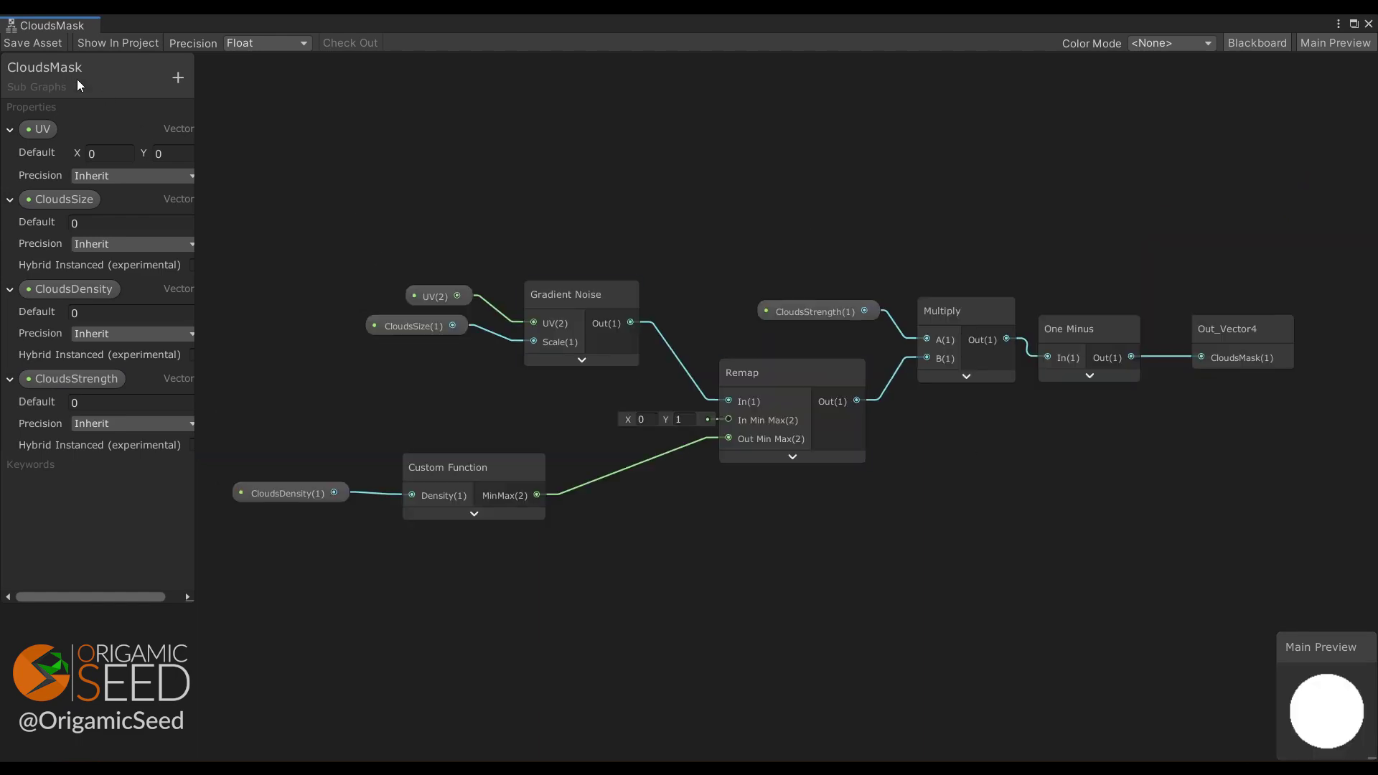
- Open the CloudsReceiver shader graph for editing in the maximized graph window
click(1353, 25)
double_click(85, 420)
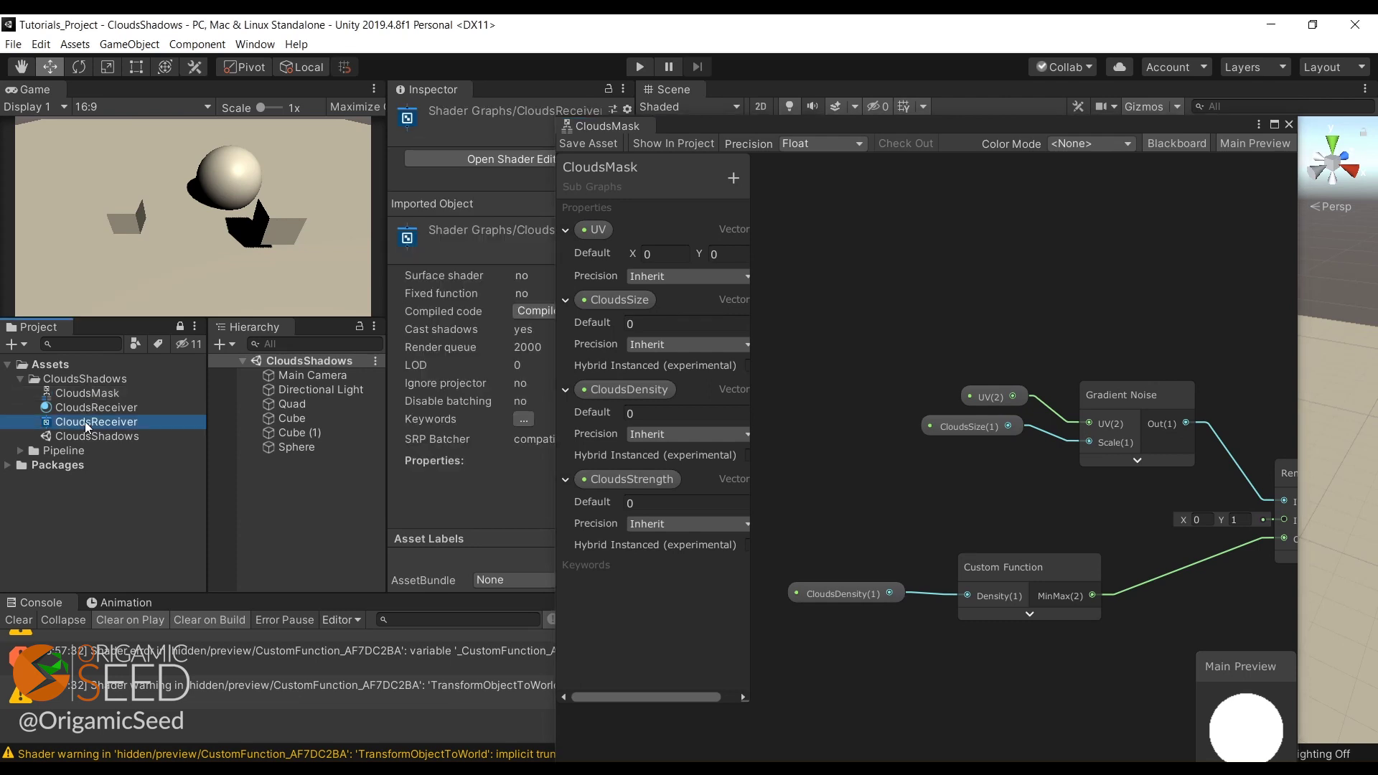
click(1275, 124)
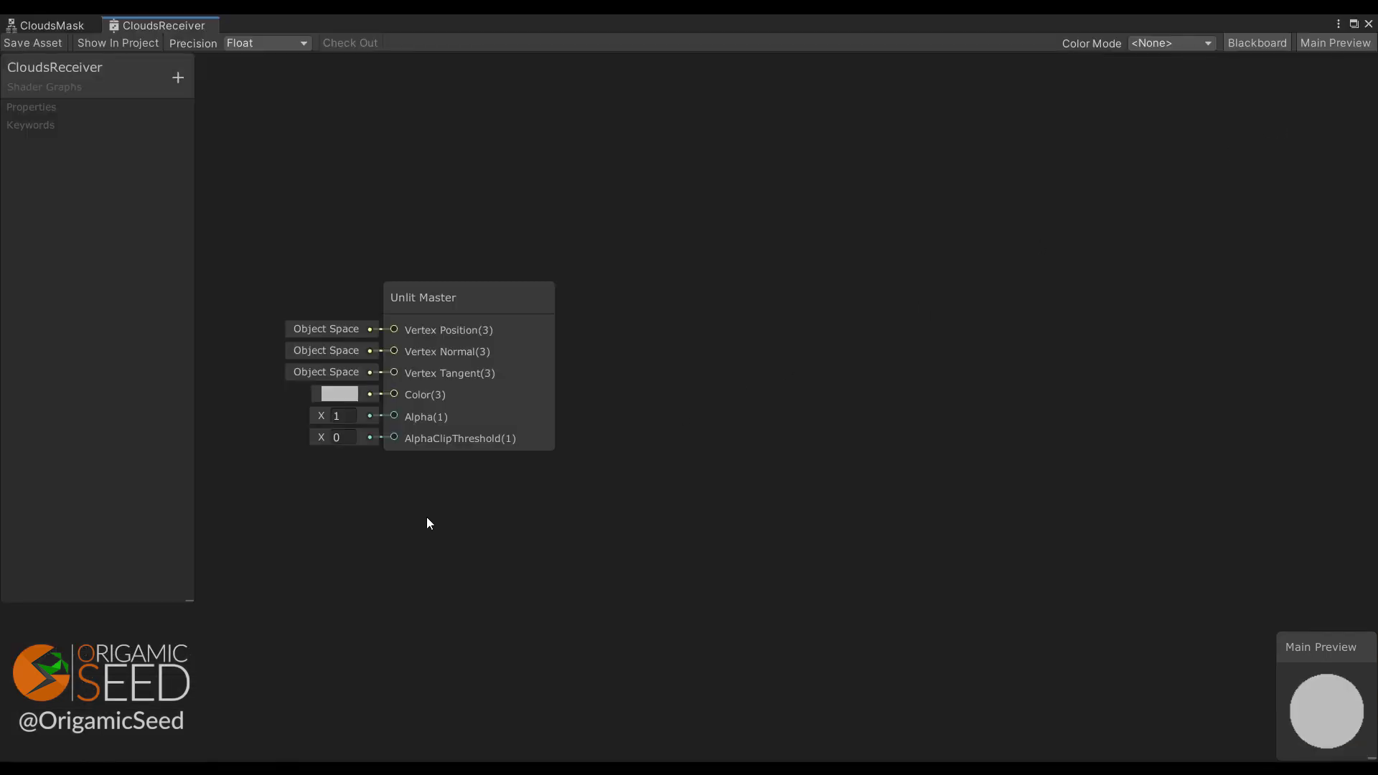
- Add the CloudsMask sub graph as a node to the left of the Unlit Master node
middle_drag(427, 524, 1134, 499)
key(space)
text(clou)
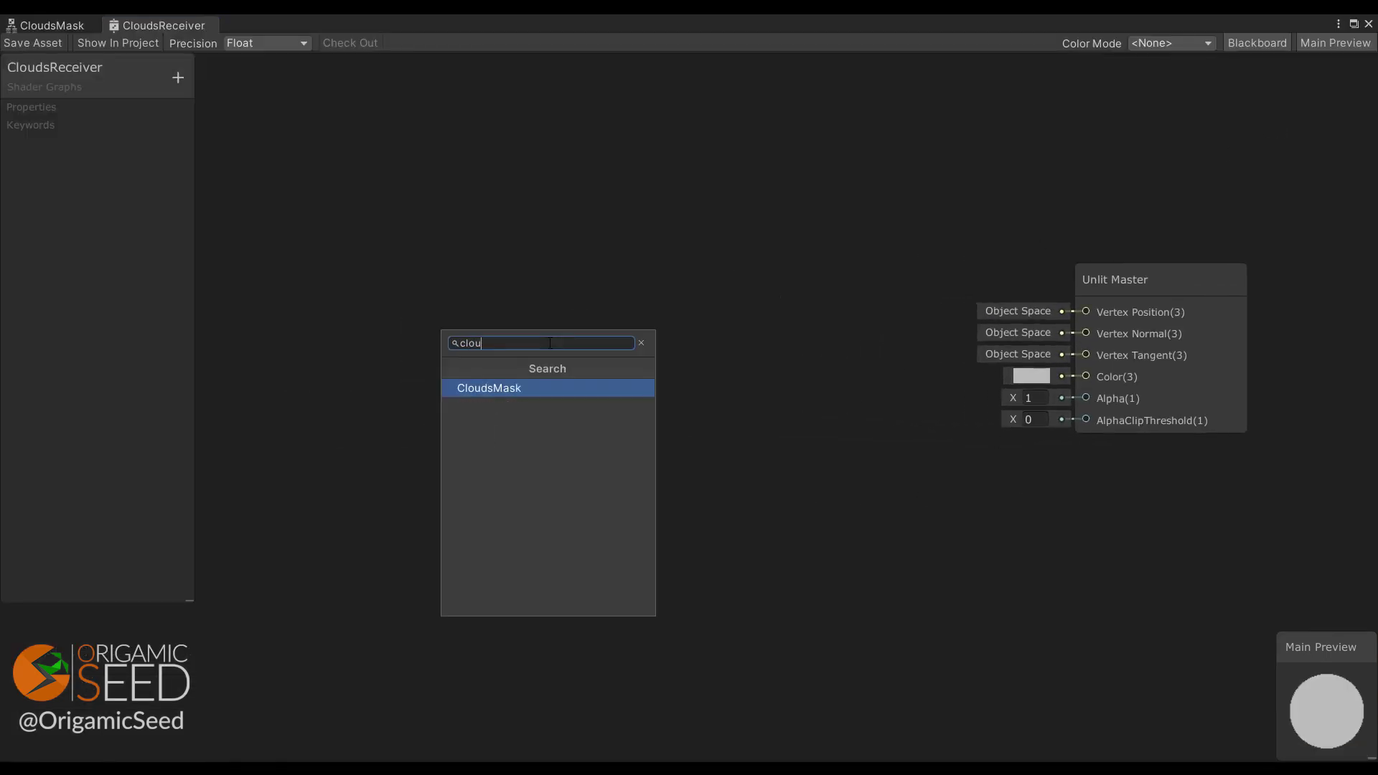
key(Return)
drag(631, 382, 609, 321)
- Add a Color property, collapse its details, and place it in the graph above the CloudsMask node
click(178, 76)
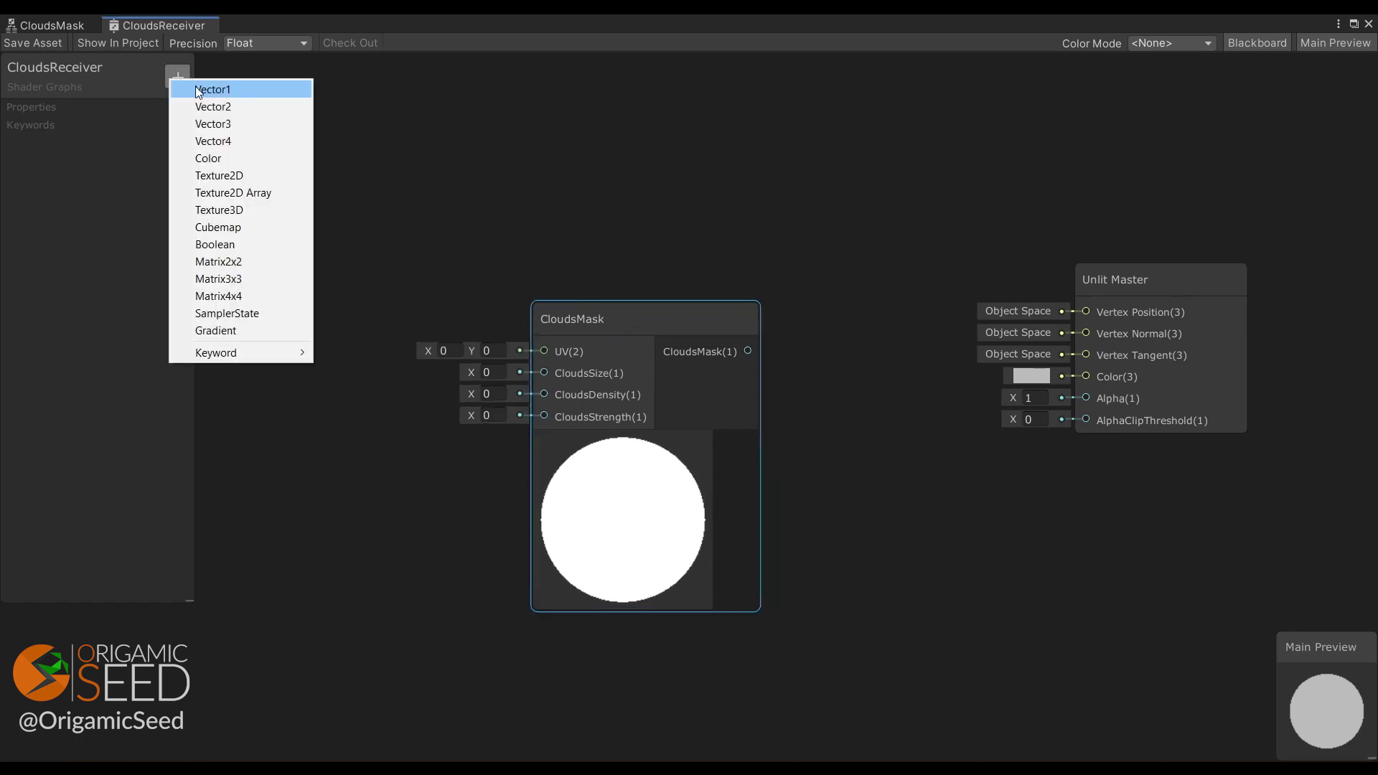
click(214, 156)
click(25, 198)
click(10, 129)
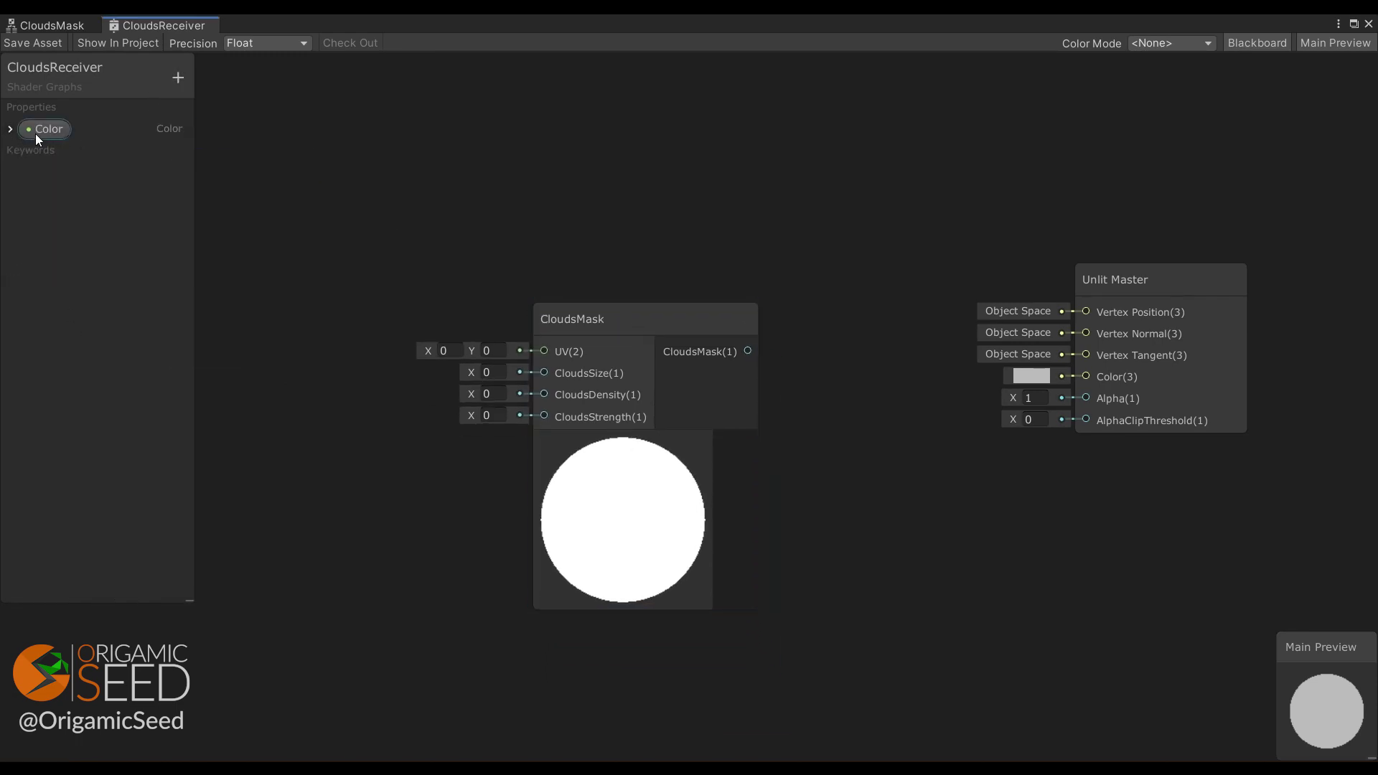
drag(36, 133, 772, 242)
- Add a Multiply node combining Color and the CloudsMask output, and connect its result to the Unlit Master's Color input
key(space)
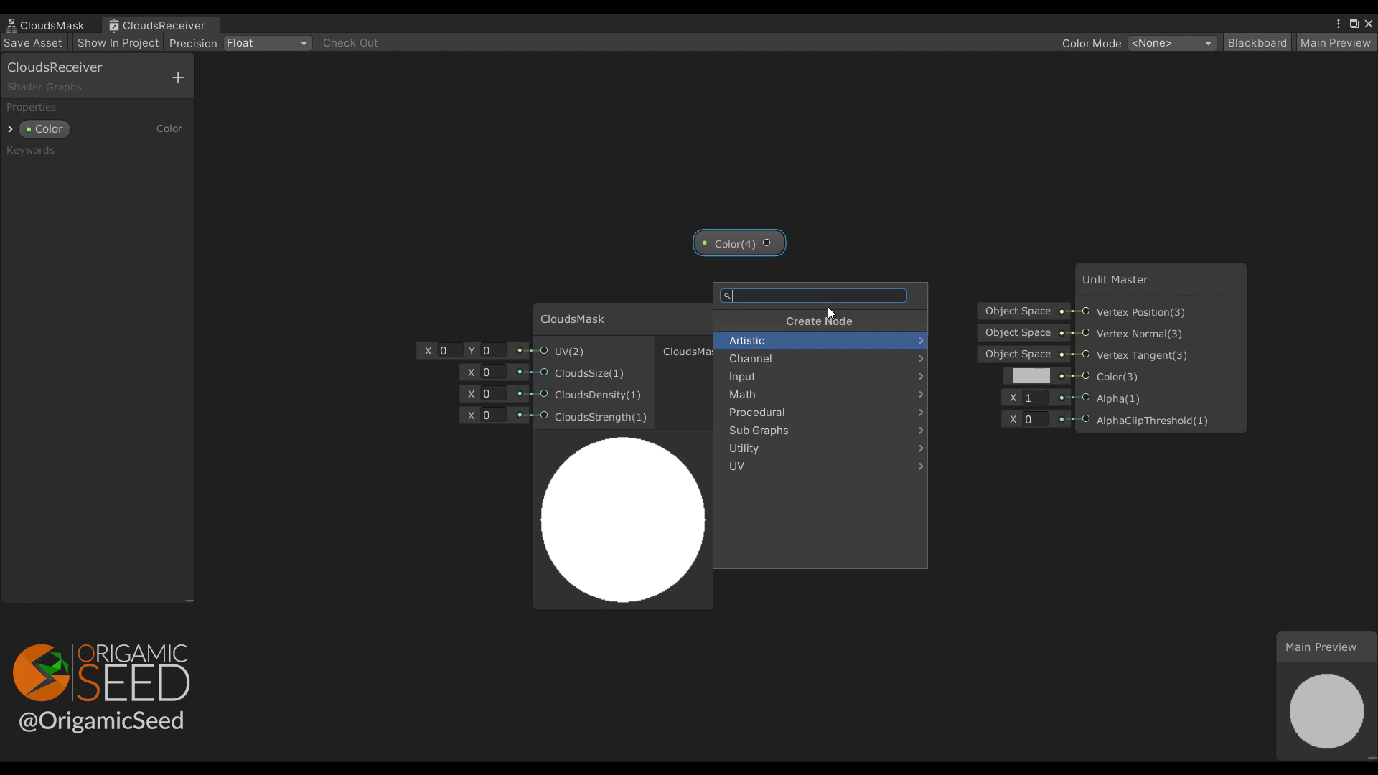
text(mult)
key(Return)
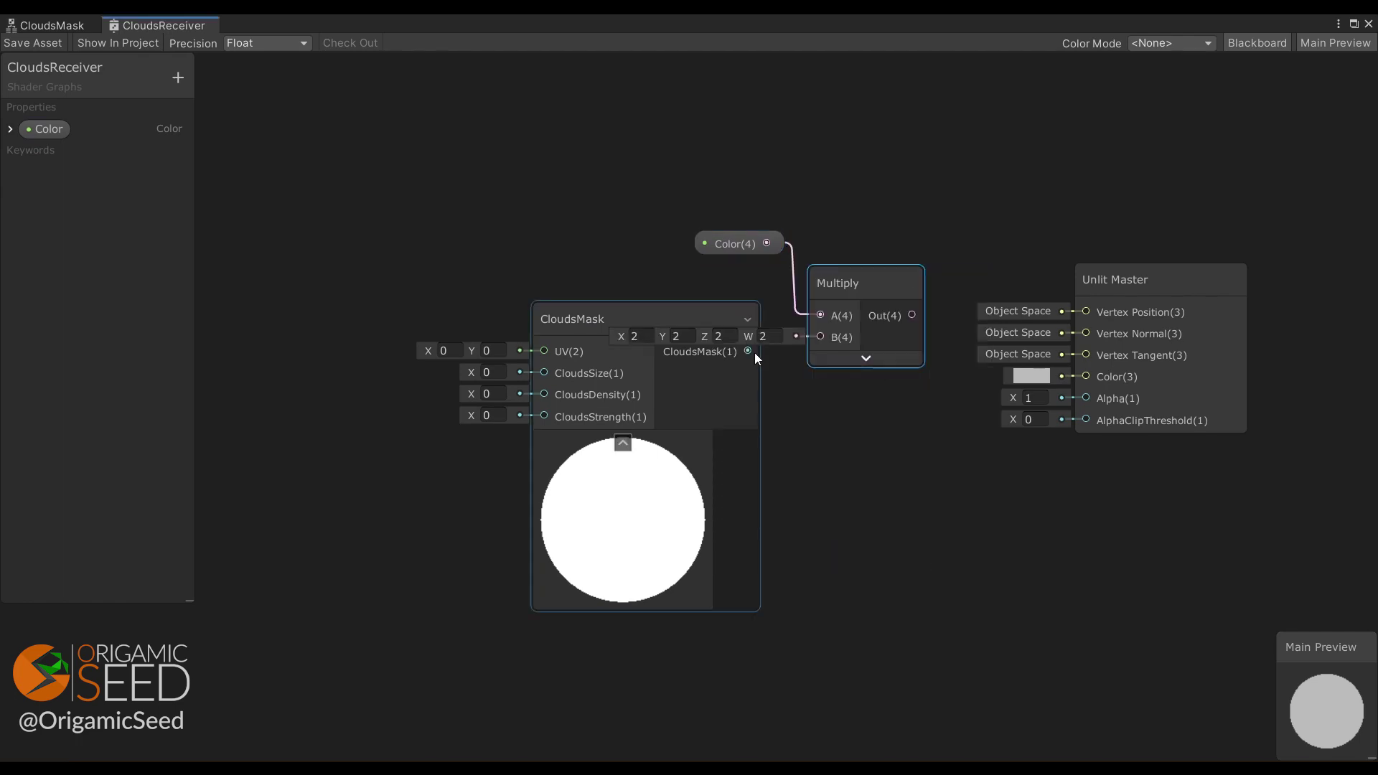
drag(748, 351, 821, 337)
drag(912, 316, 1086, 376)
drag(1104, 280, 1081, 224)
- Add a Tiling And Offset node before CloudsMask, collapse its preview, and have its output feed the CloudsMask UV input
middle_drag(369, 445, 717, 473)
key(space)
text(t)
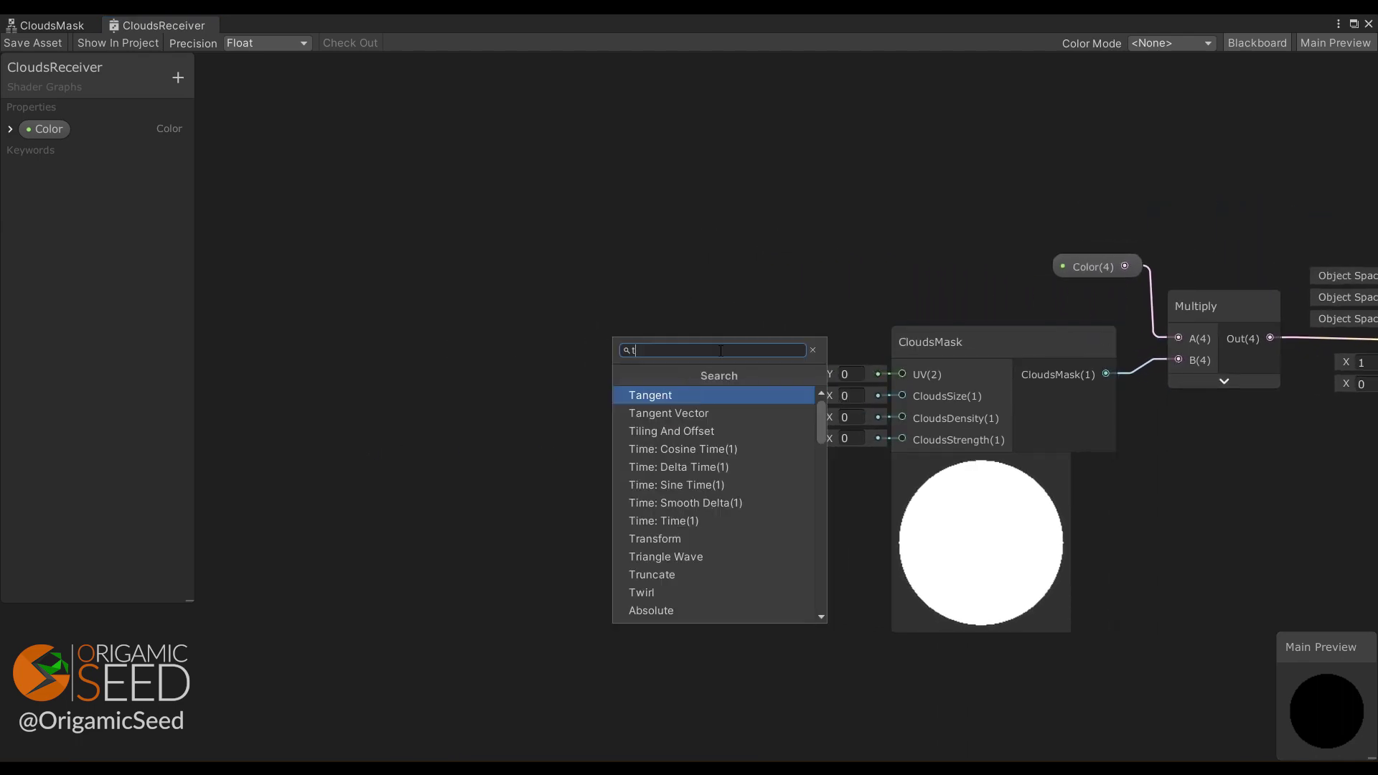
text(il)
key(Return)
click(638, 431)
drag(604, 348, 688, 299)
- Add a World-space Position node with its preview collapsed, and feed its output into a new Split node
middle_drag(502, 459, 952, 512)
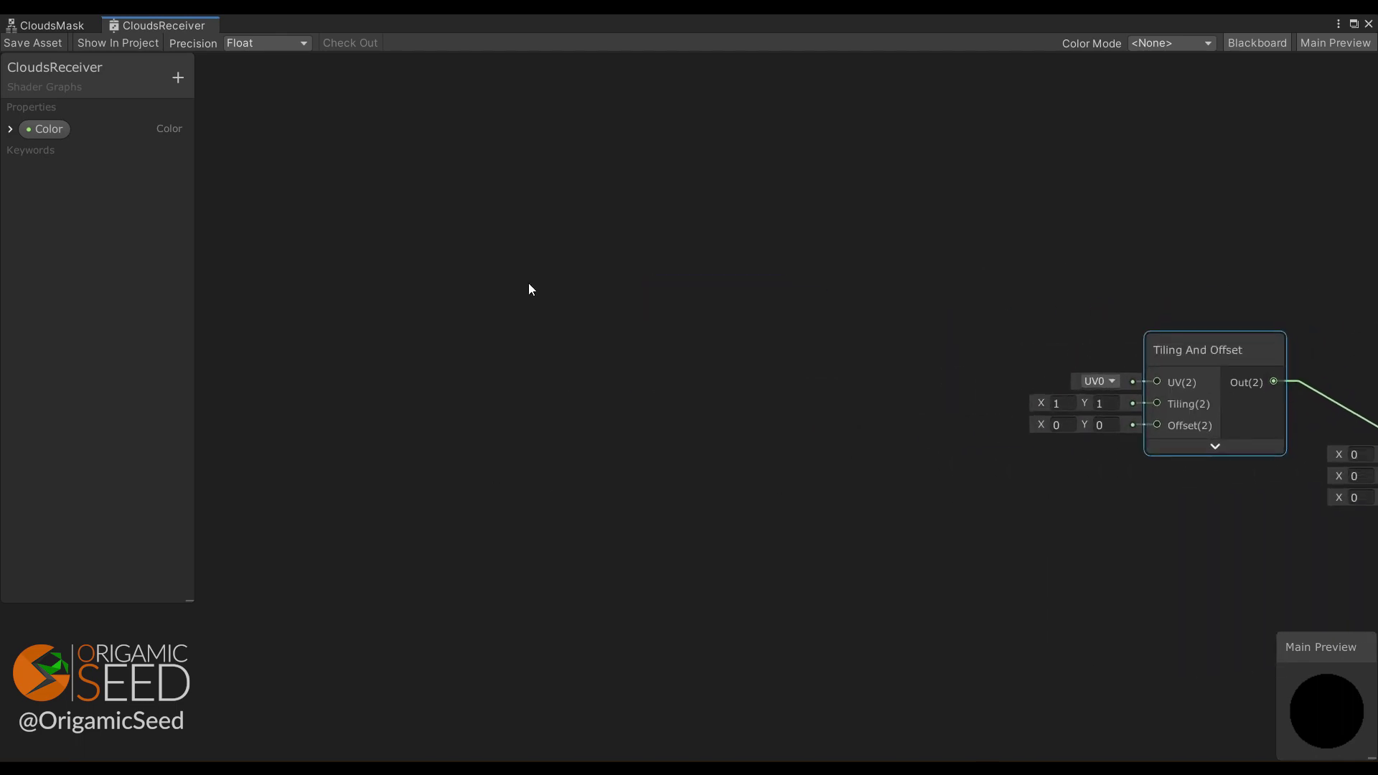
key(space)
text(pos)
key(Return)
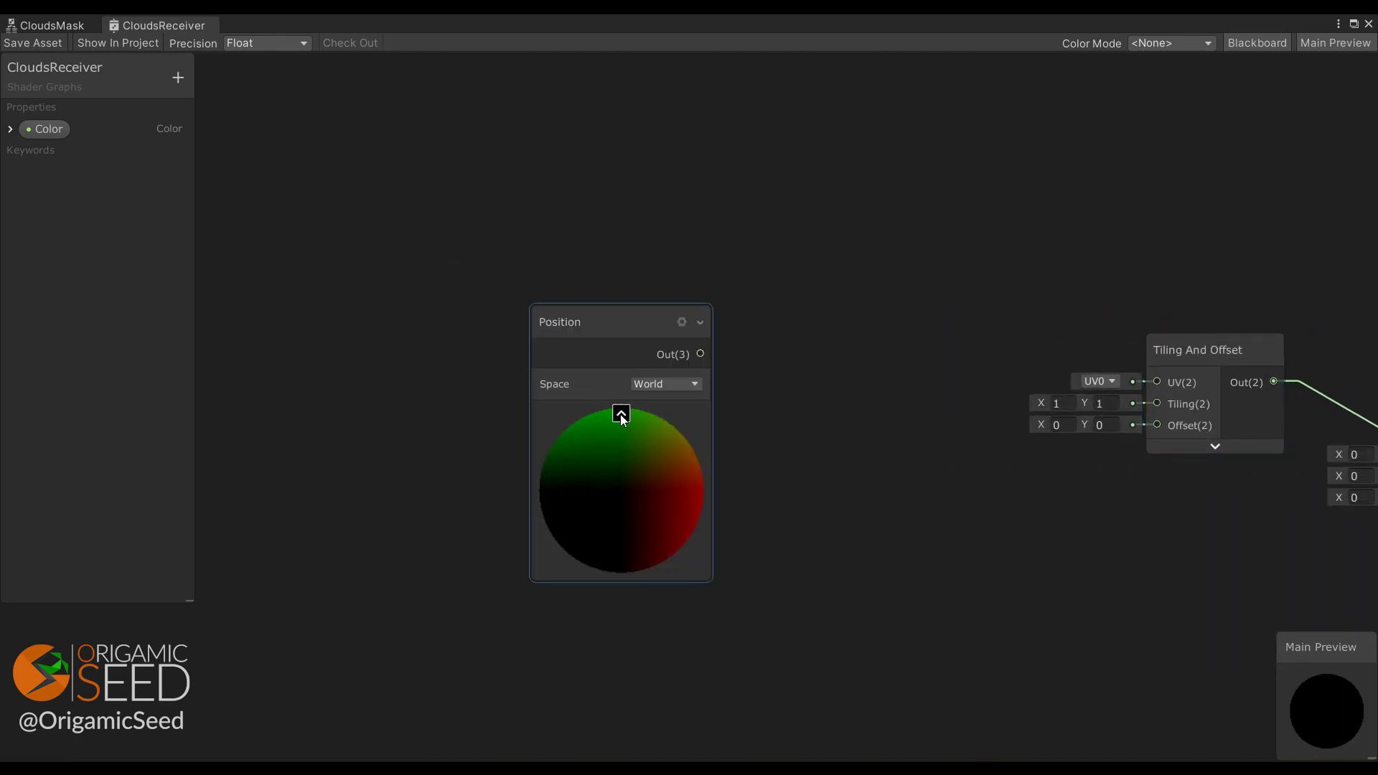
click(622, 414)
drag(594, 318, 674, 294)
text(split)
key(Return)
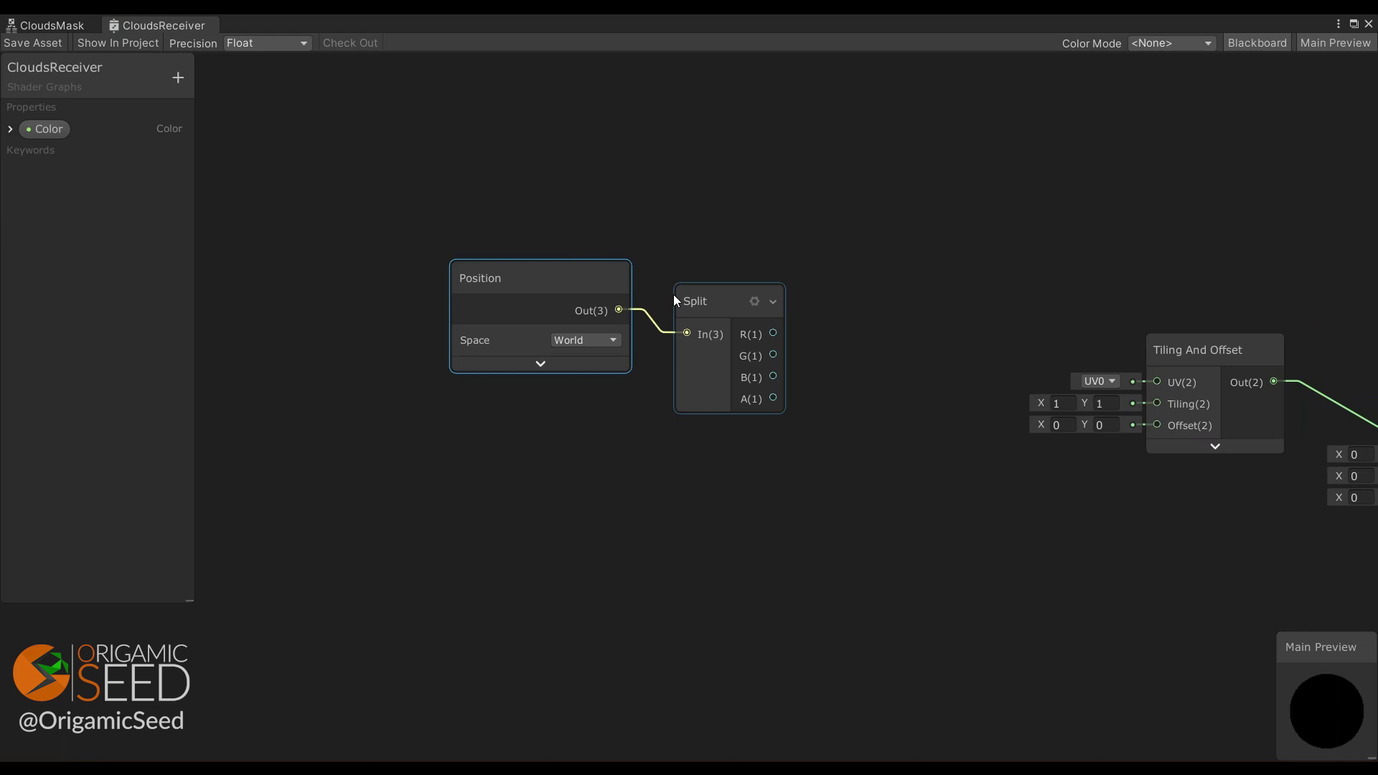
- Add a Combine node taking Split's R into R and B into G, and connect its RG output to Tiling And Offset's UV
drag(773, 333, 850, 331)
text(com)
key(Down)
key(Return)
click(756, 379)
drag(773, 376, 849, 375)
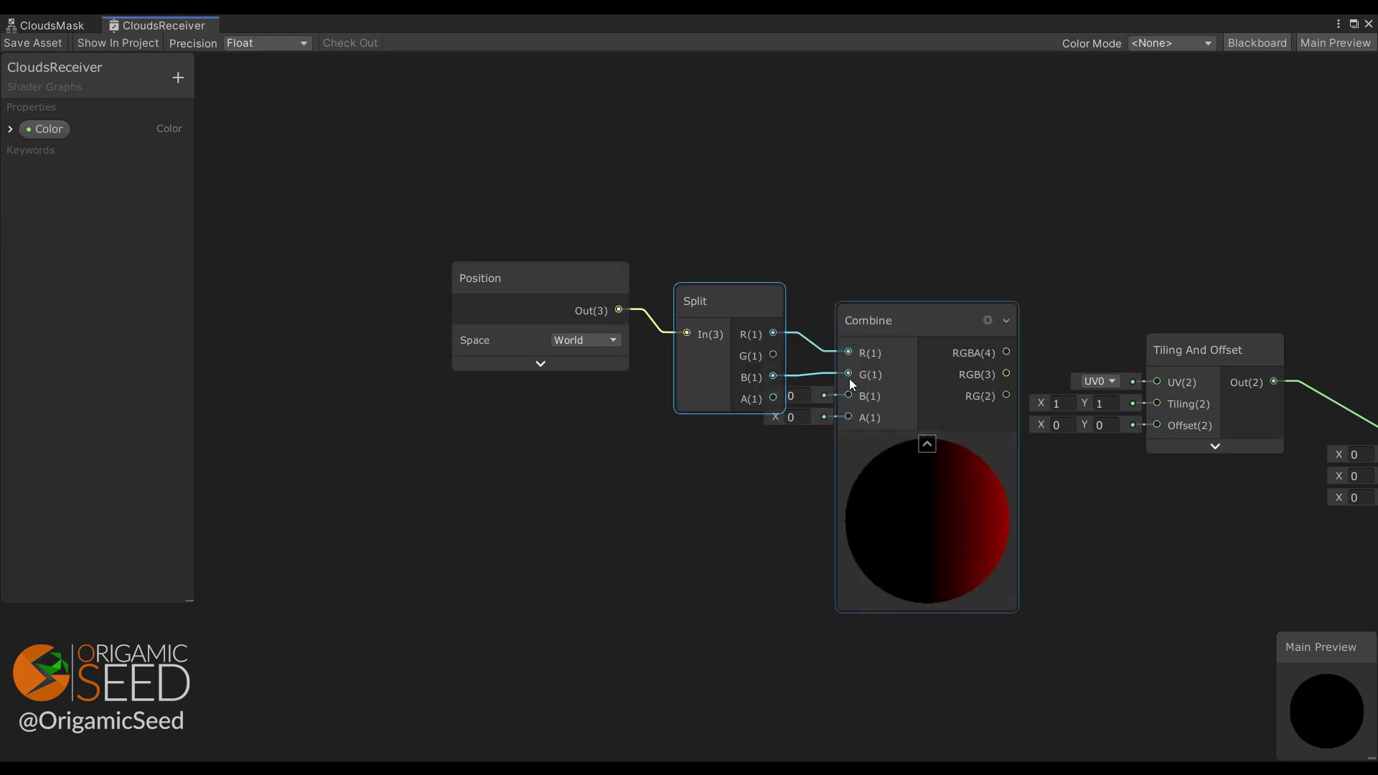
click(927, 444)
drag(952, 395, 1157, 381)
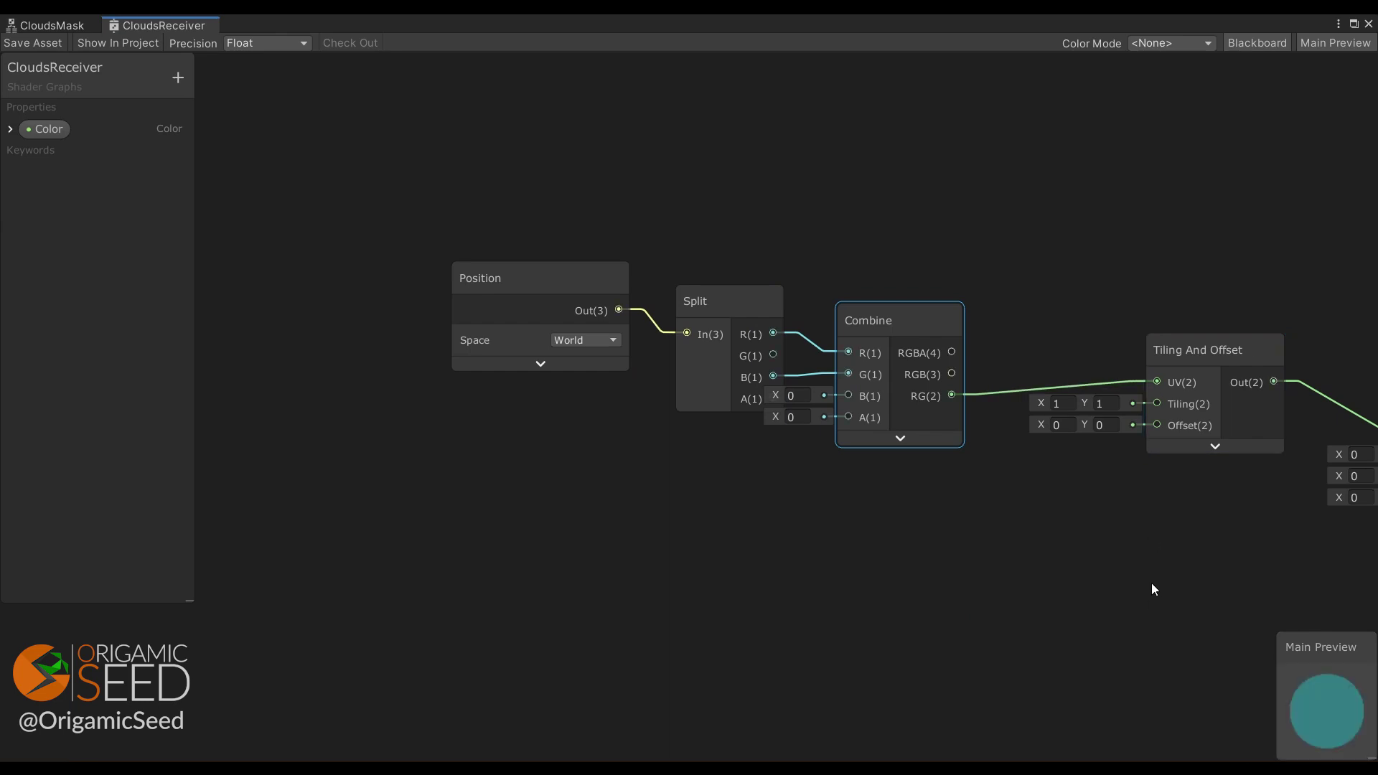
- Group the Position, Split and Combine nodes under the title World UV
drag(979, 492, 415, 194)
key(ctrl+g)
text(Wo)
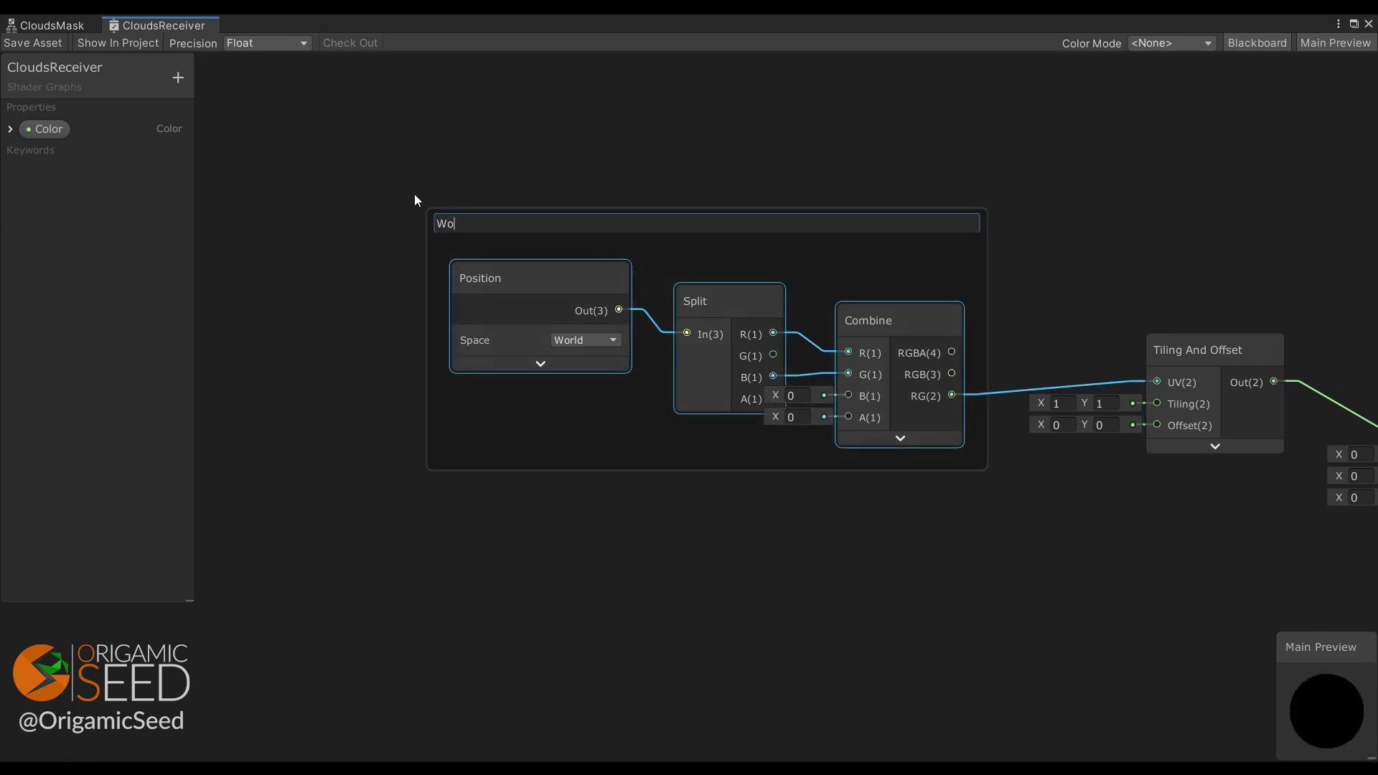
text(rld UV)
key(Return)
click(739, 562)
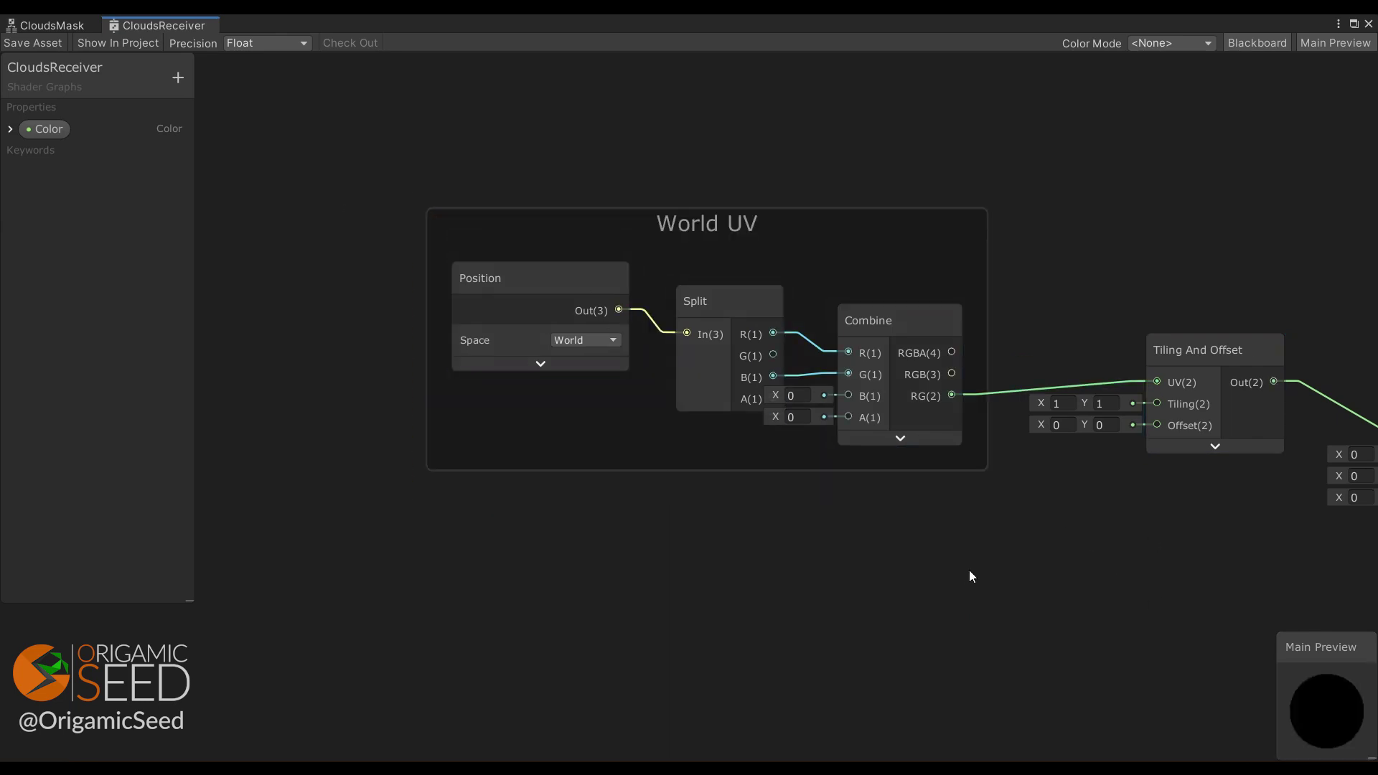
- Add three Vector1 properties to the CloudsReceiver blackboard
scroll(1140, 544, down, 3)
middle_drag(1140, 543, 768, 444)
click(945, 530)
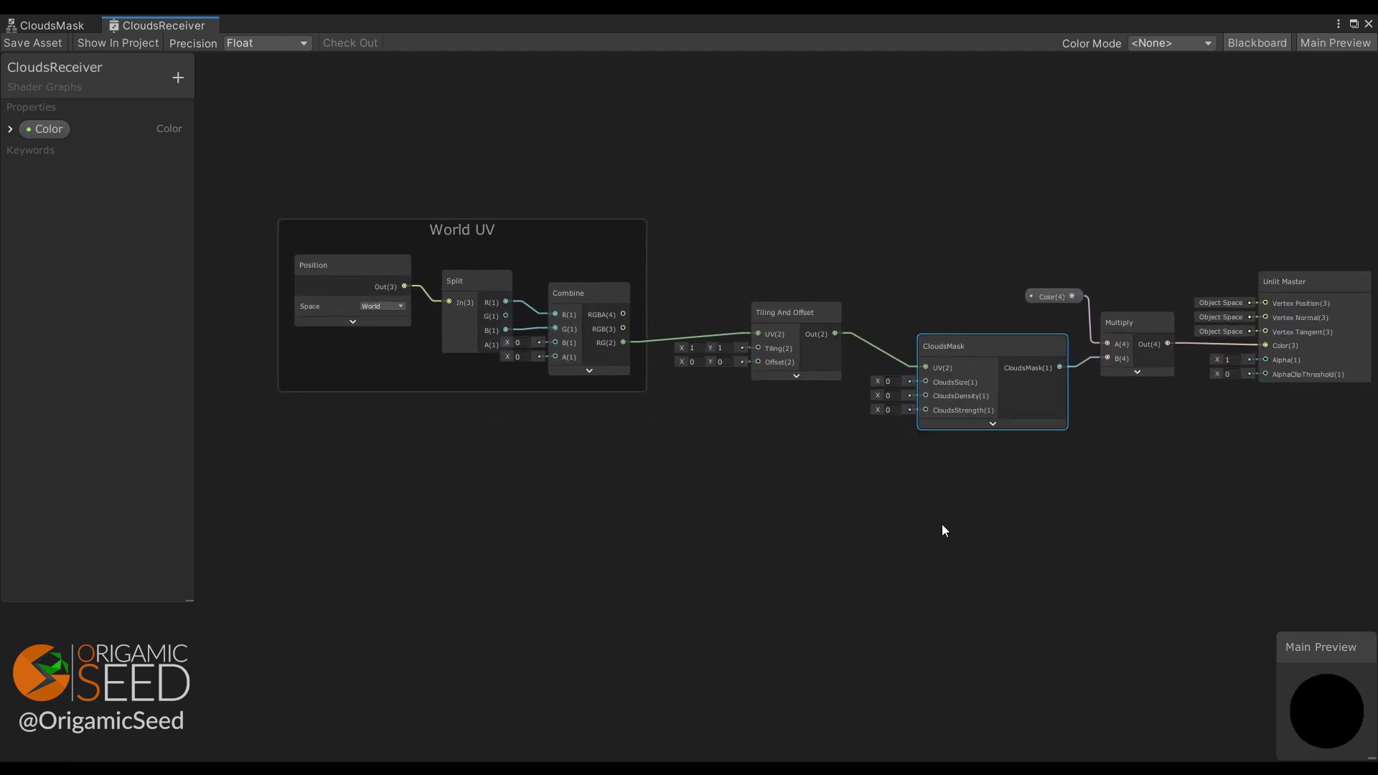
click(178, 78)
click(185, 86)
click(178, 77)
click(183, 87)
click(178, 78)
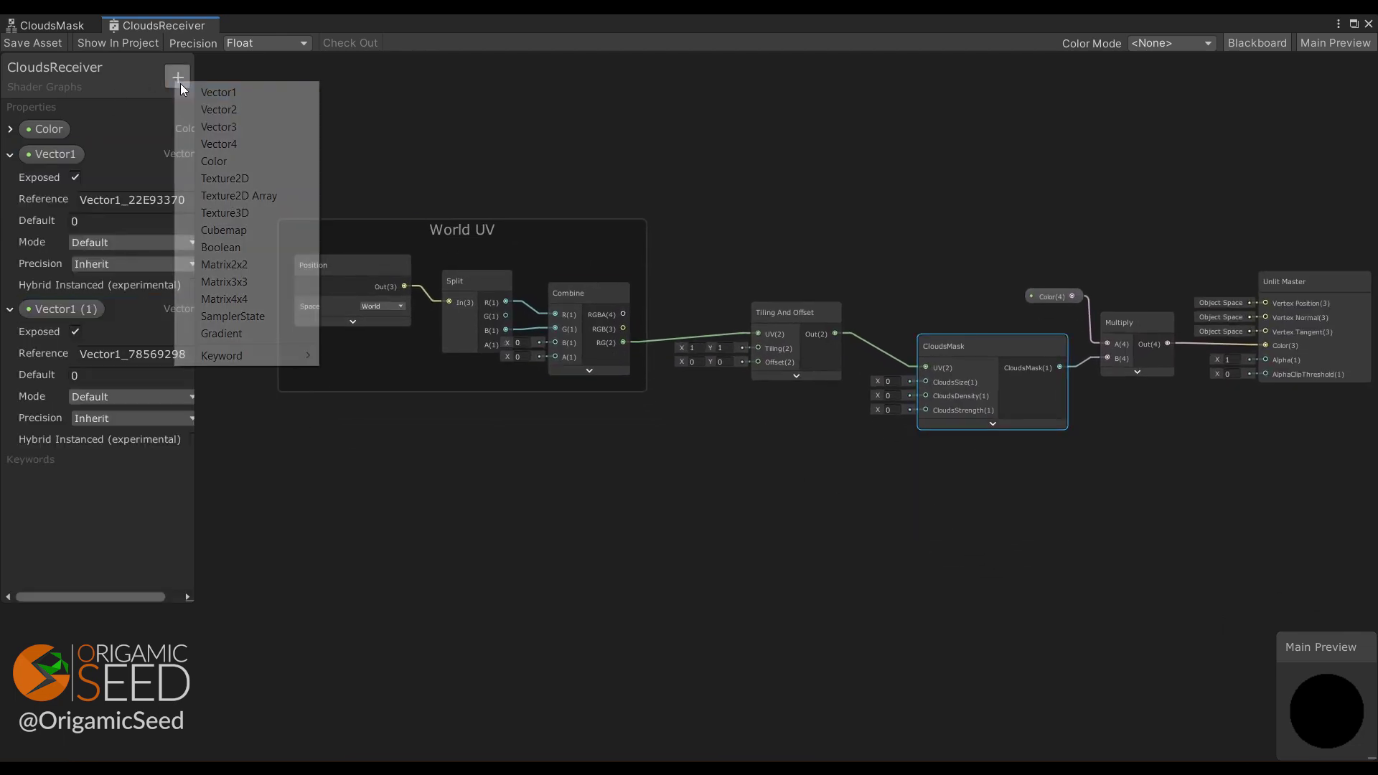
click(183, 87)
- Rename the first Vector1 property to CloudsSize and collapse its details
double_click(56, 154)
text(CloudsSize)
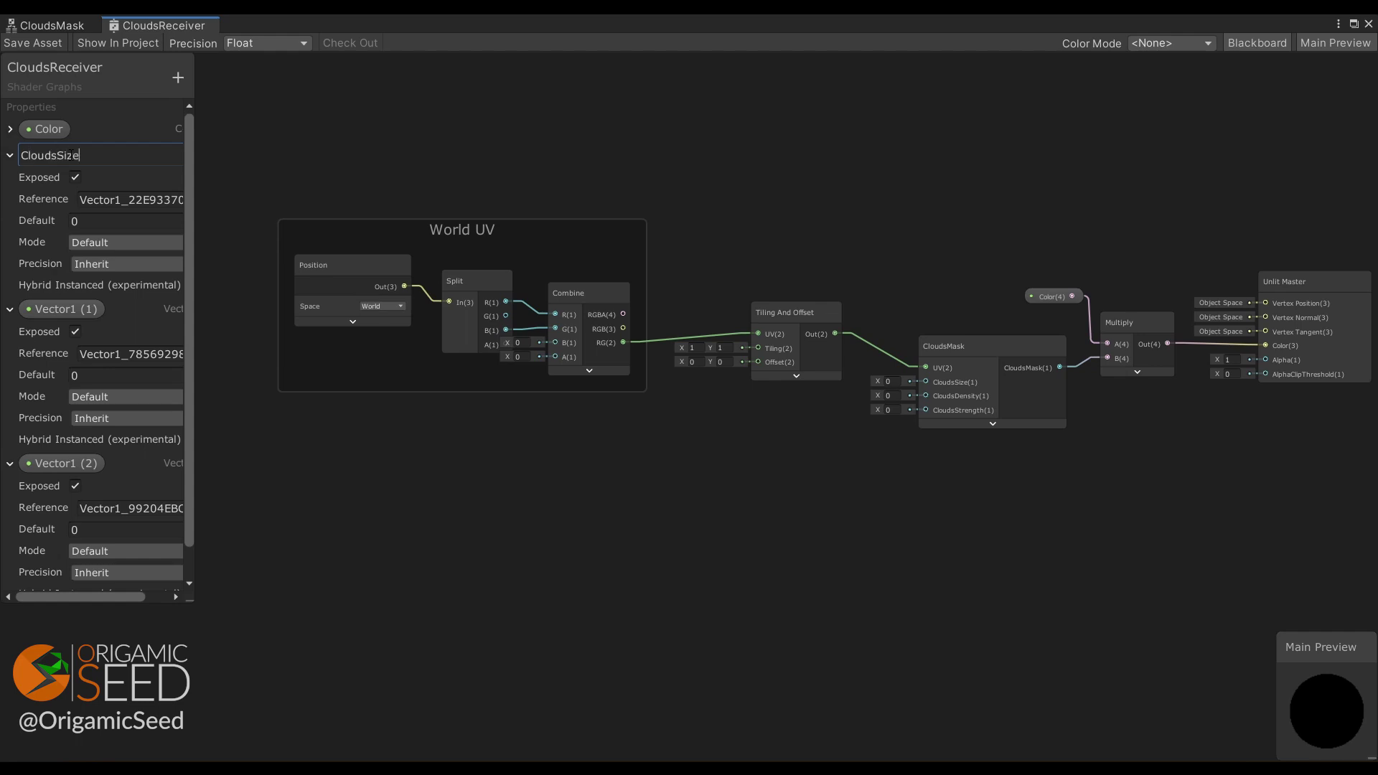
key(Return)
click(10, 155)
- Rename the second Vector1 property to CloudsDensity, set its mode to Slider, and collapse its details
double_click(38, 178)
text(CloudsDensity)
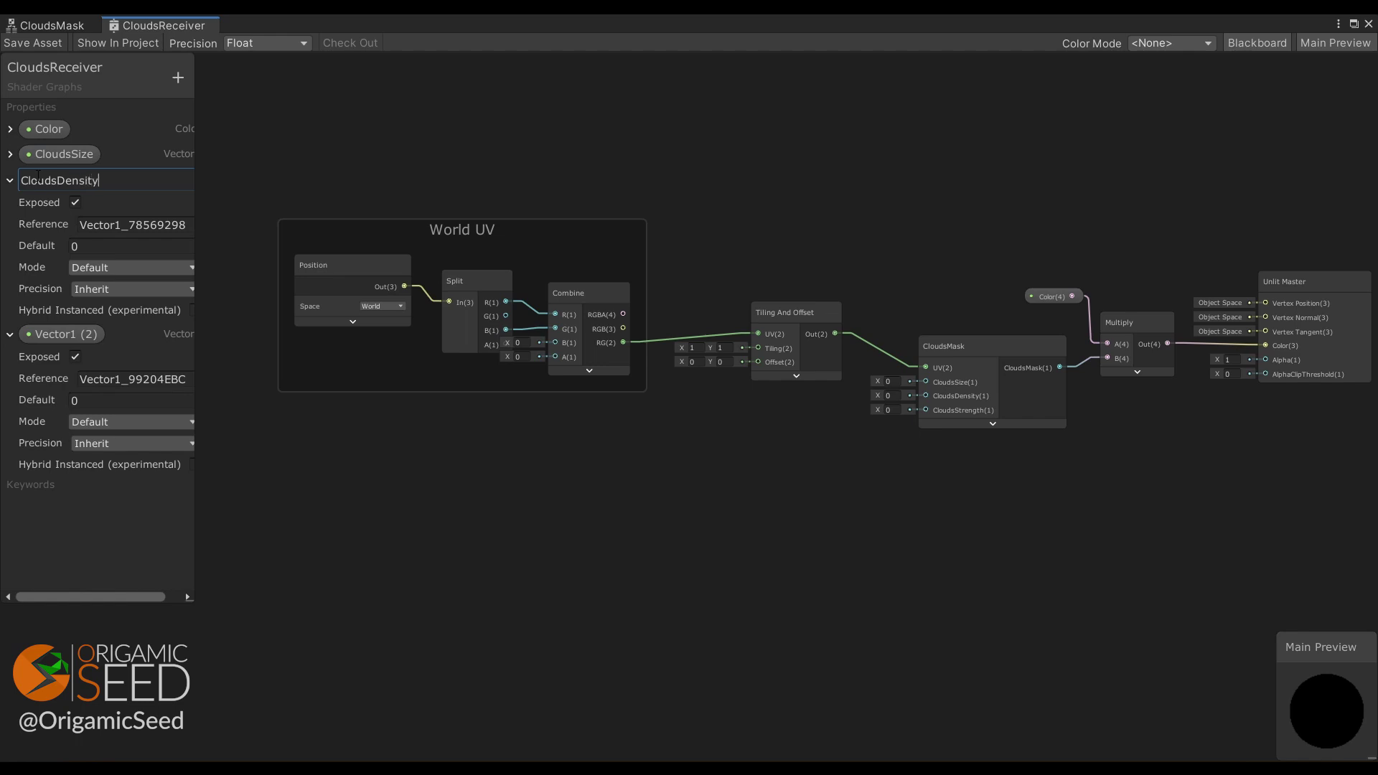
key(Return)
click(99, 268)
click(105, 304)
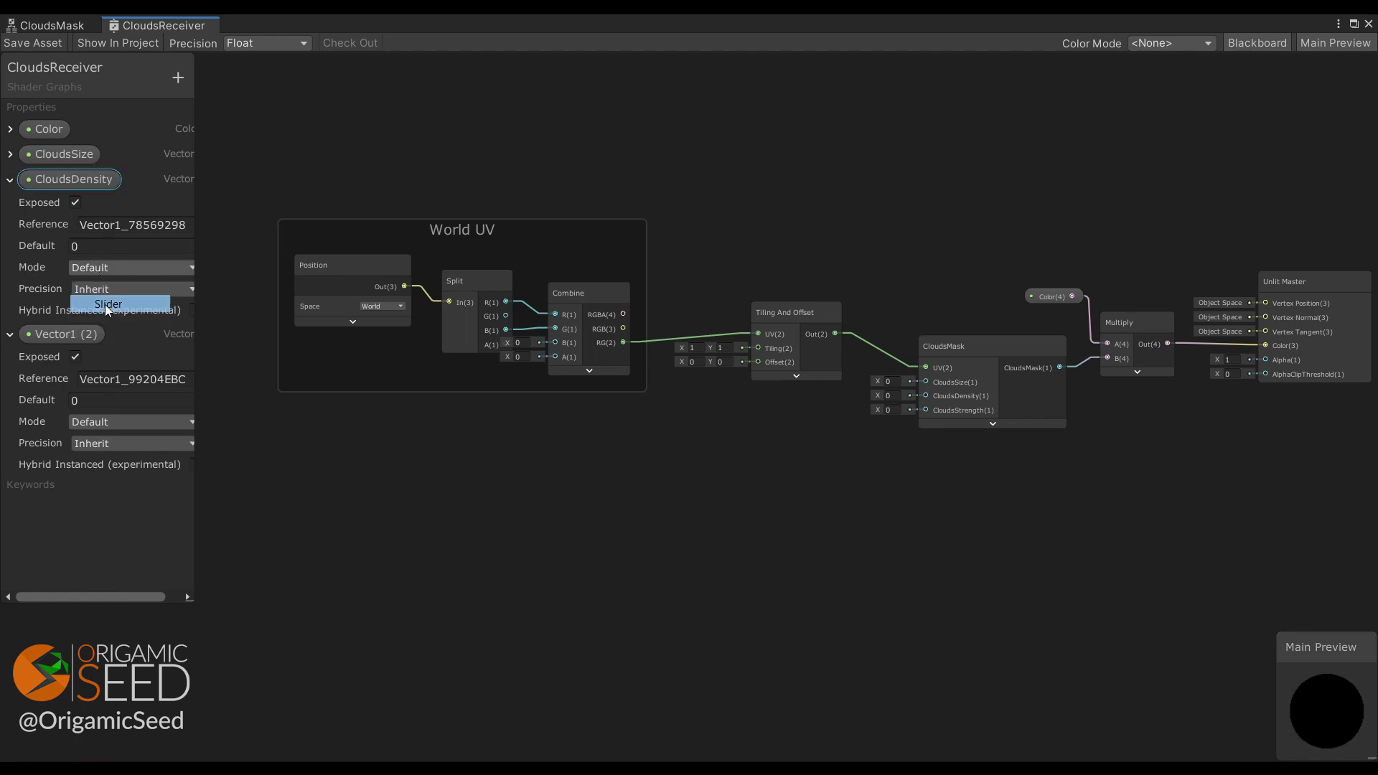
click(10, 180)
- Rename the third Vector1 property to CloudsStrength and set its mode to Slider
double_click(43, 205)
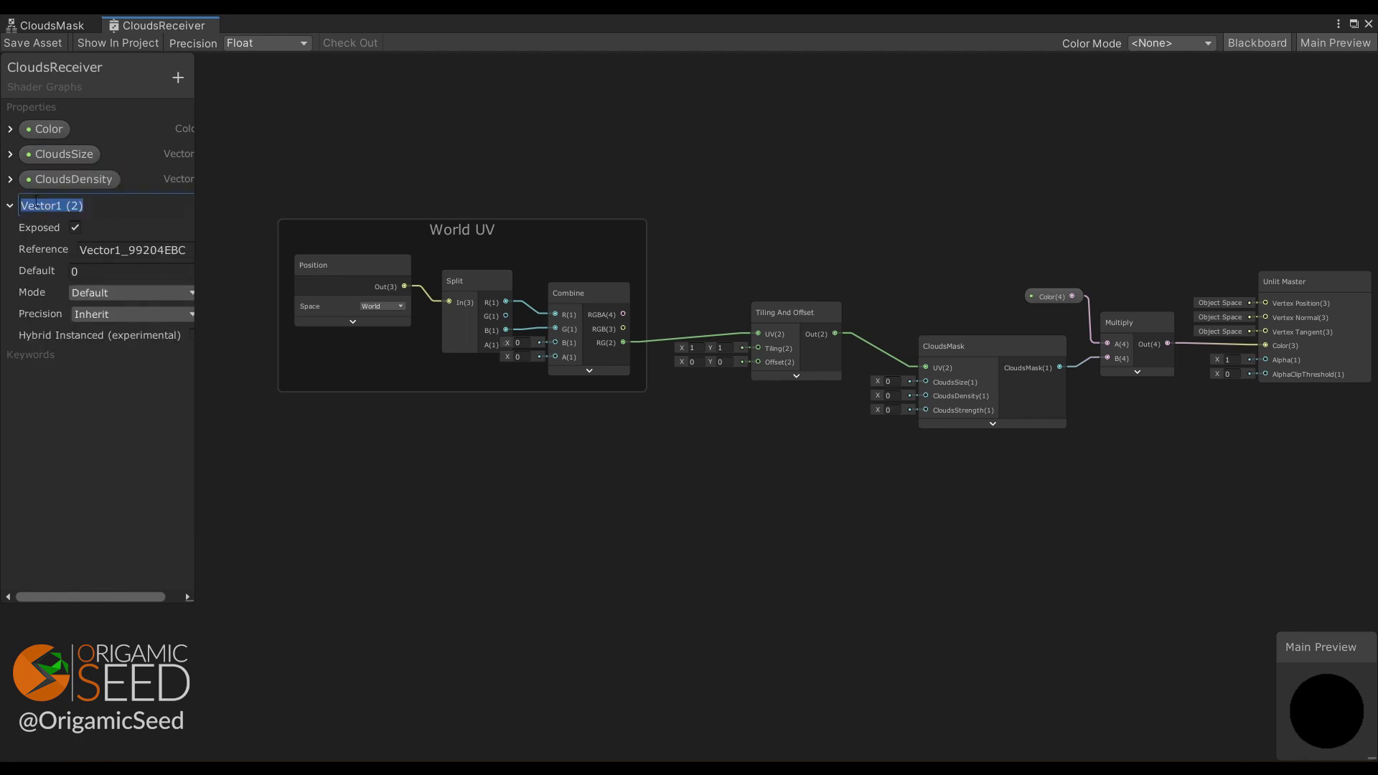
text(CloudsStrength)
key(Return)
click(108, 293)
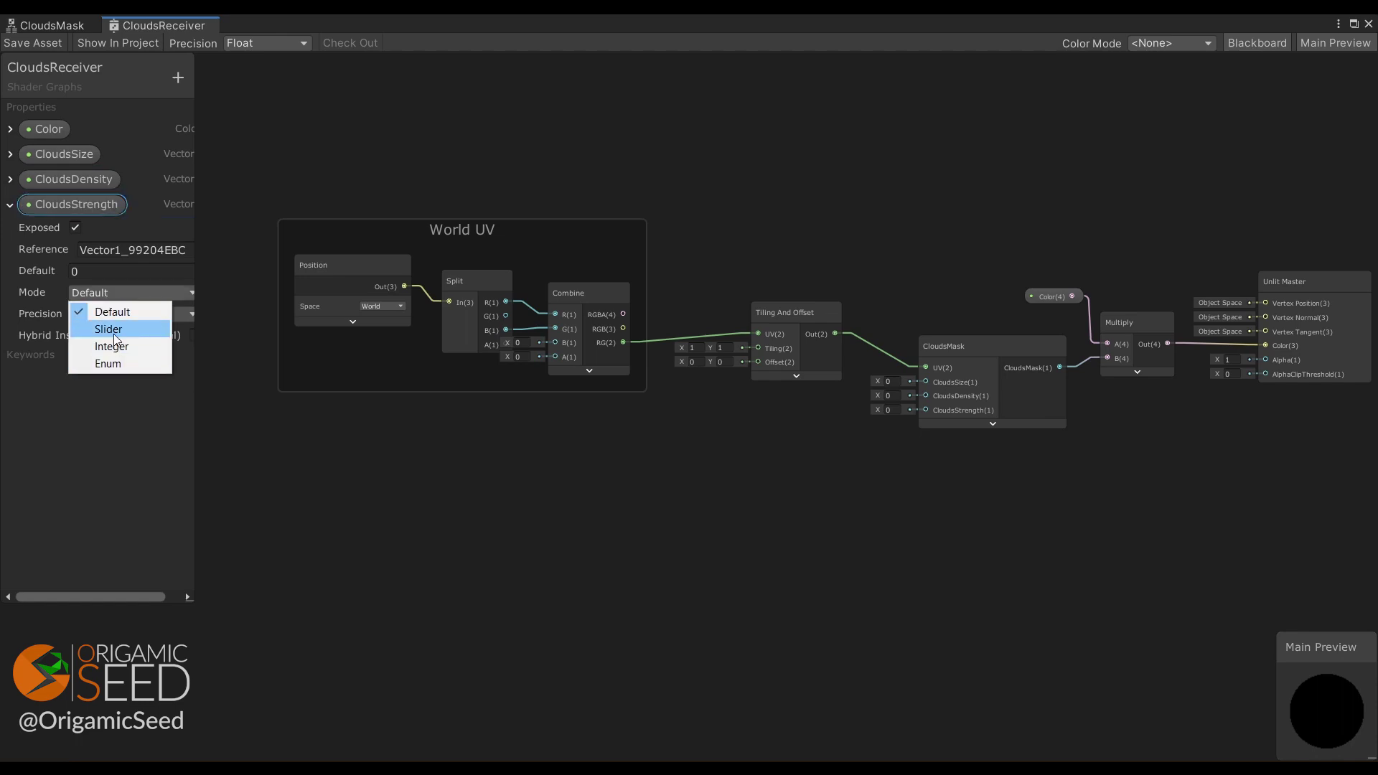
click(100, 329)
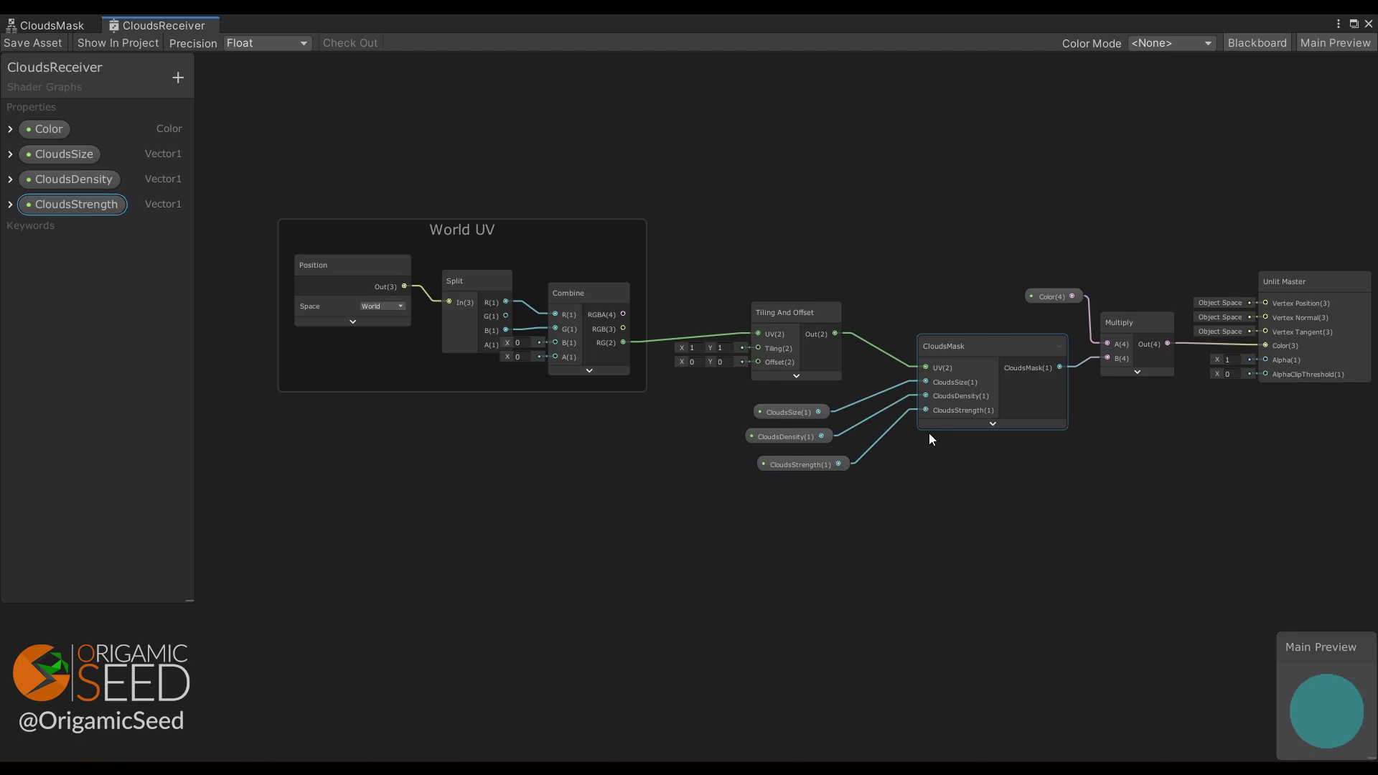
- Change the shader graph's category path to OrigamicSeed and save the asset
double_click(63, 89)
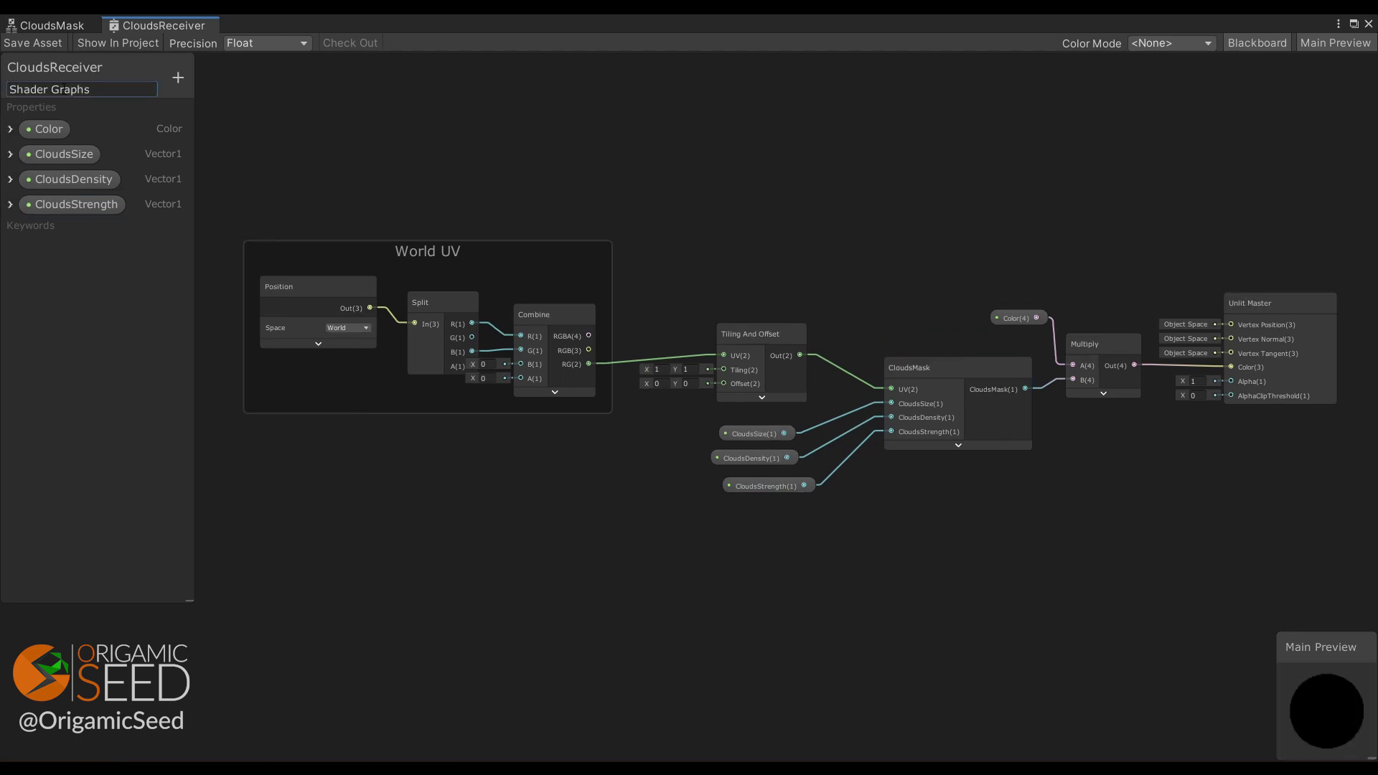
key(ctrl+a)
text(OrigamicSeed)
key(Return)
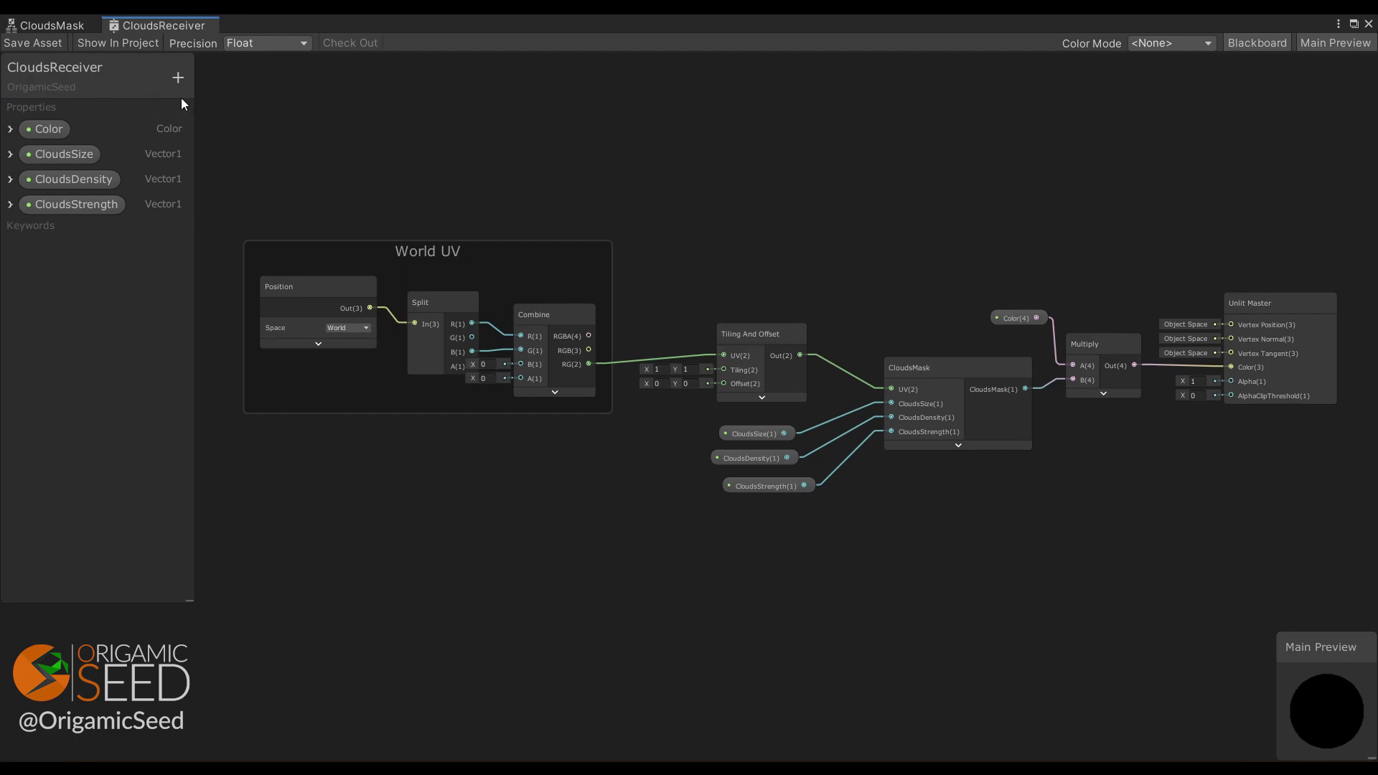
click(32, 43)
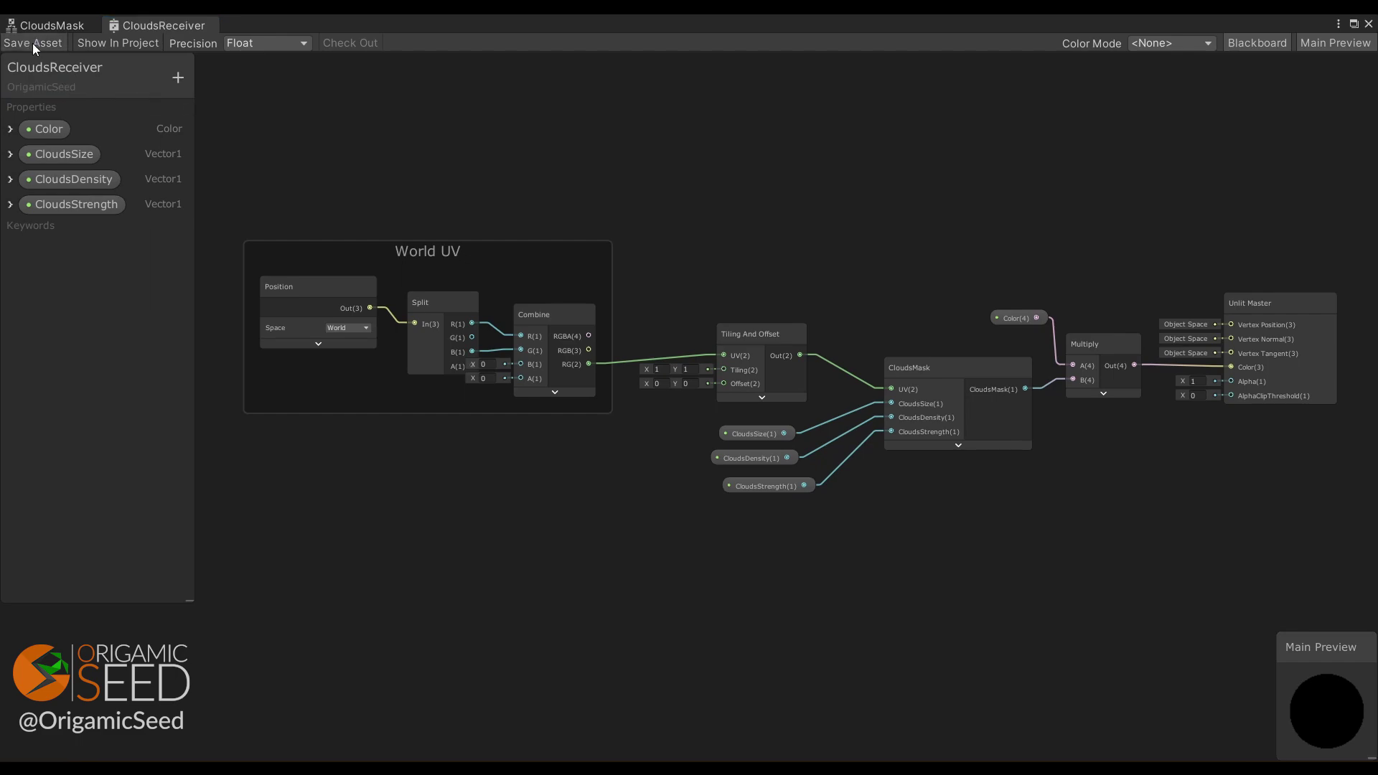
- Return to the normal editor layout and assign the OrigamicSeed/CloudsReceiver shader to the CloudsReceiver material
click(1353, 24)
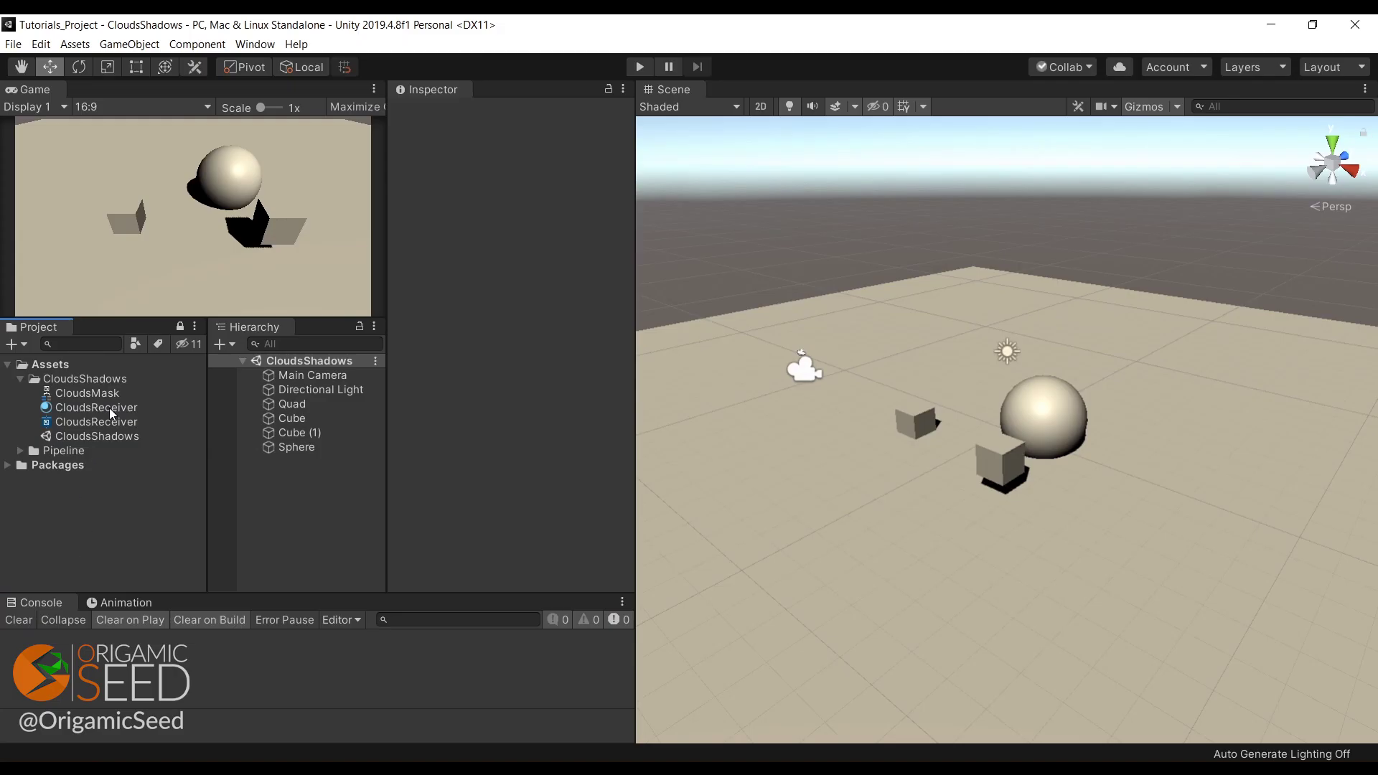
click(97, 407)
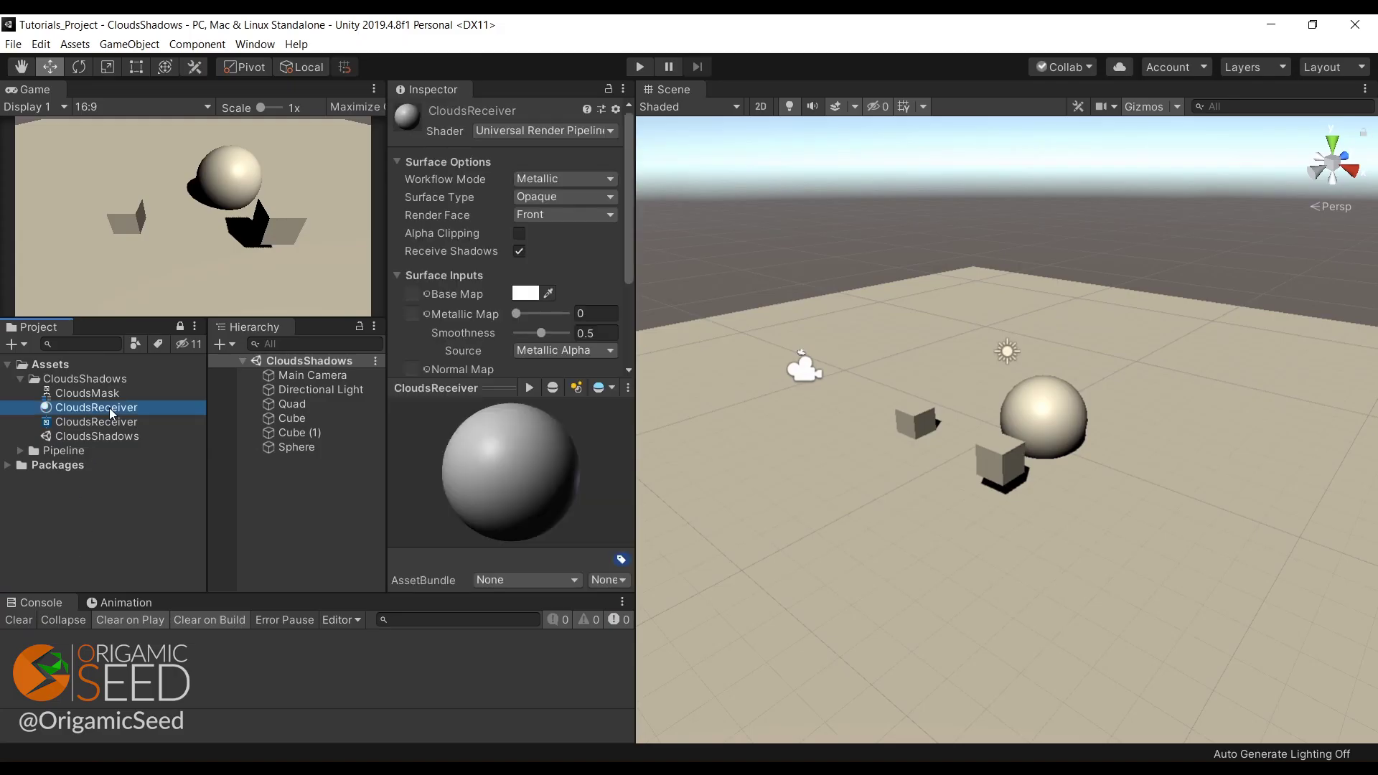
click(544, 130)
click(535, 312)
click(544, 191)
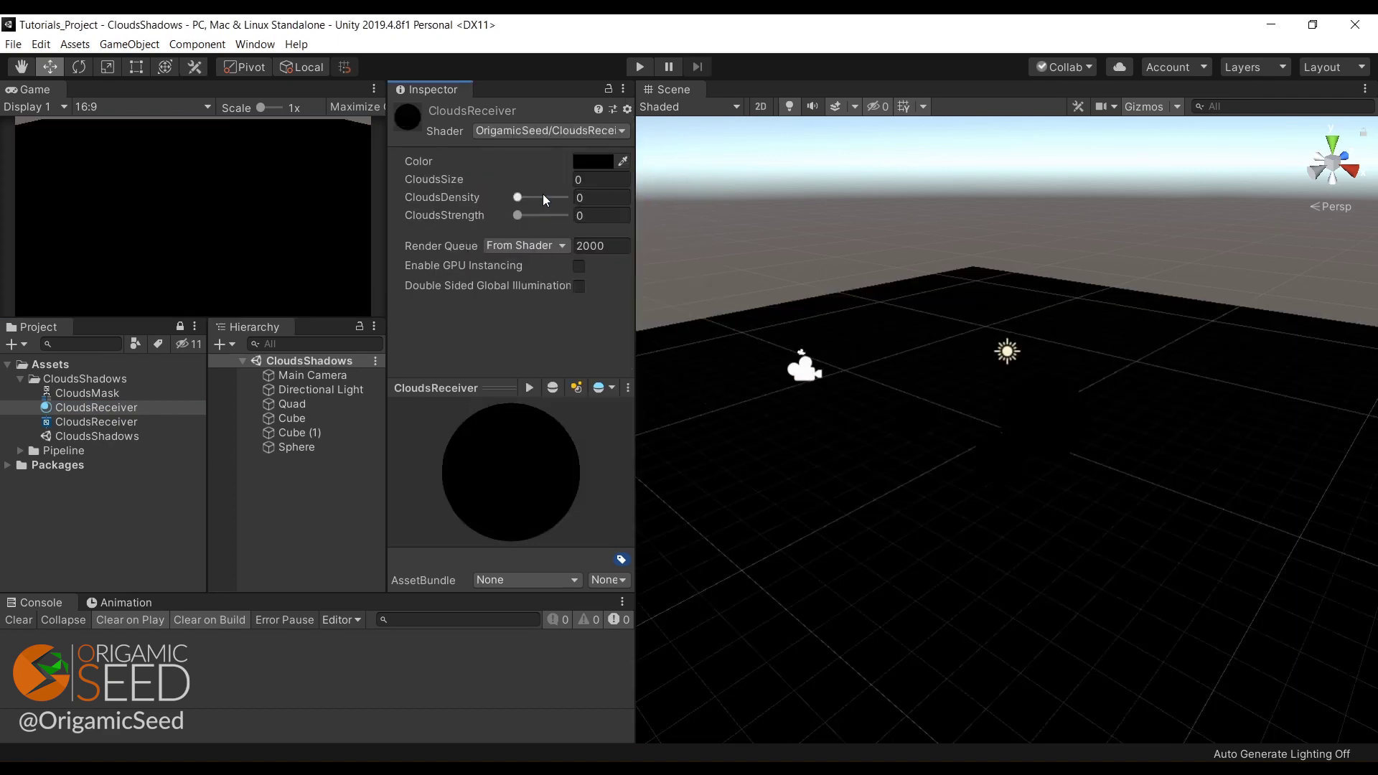
- Set the CloudsReceiver material's Color to BCBCBC, CloudsSize to 0.5, CloudsStrength to 0.73 and CloudsDensity to 0.33
click(606, 162)
drag(854, 388, 822, 381)
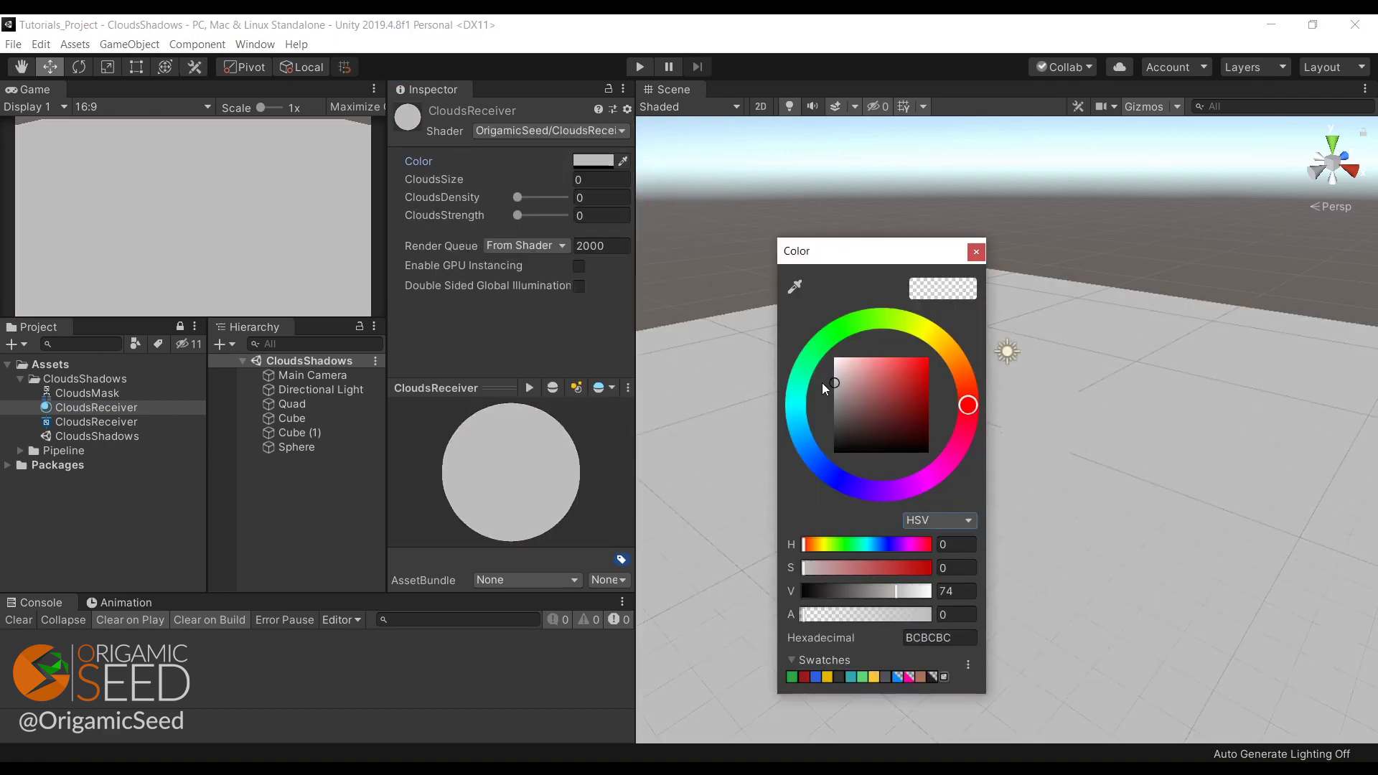
click(976, 252)
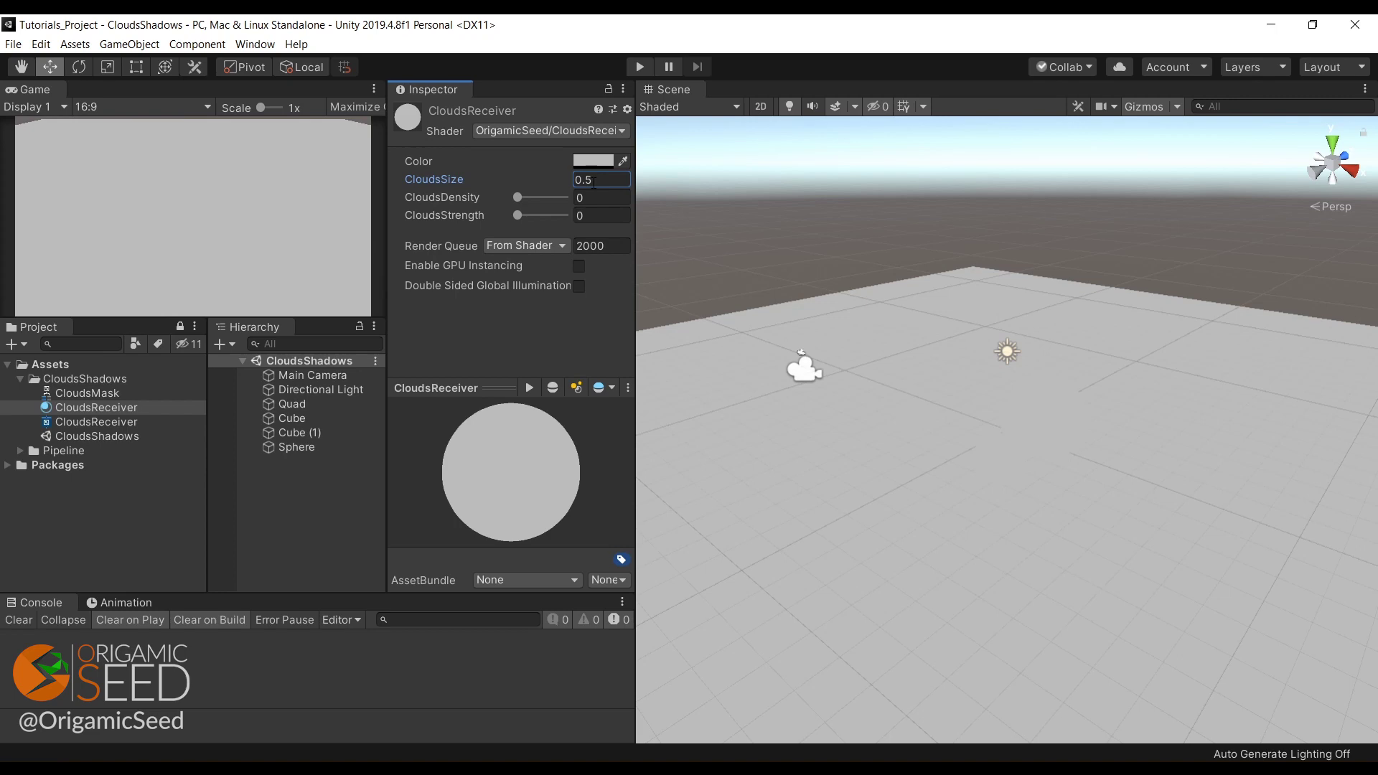
mouse_move(515, 217)
mouse_down()
mouse_move(552, 216)
mouse_move(534, 201)
mouse_up()
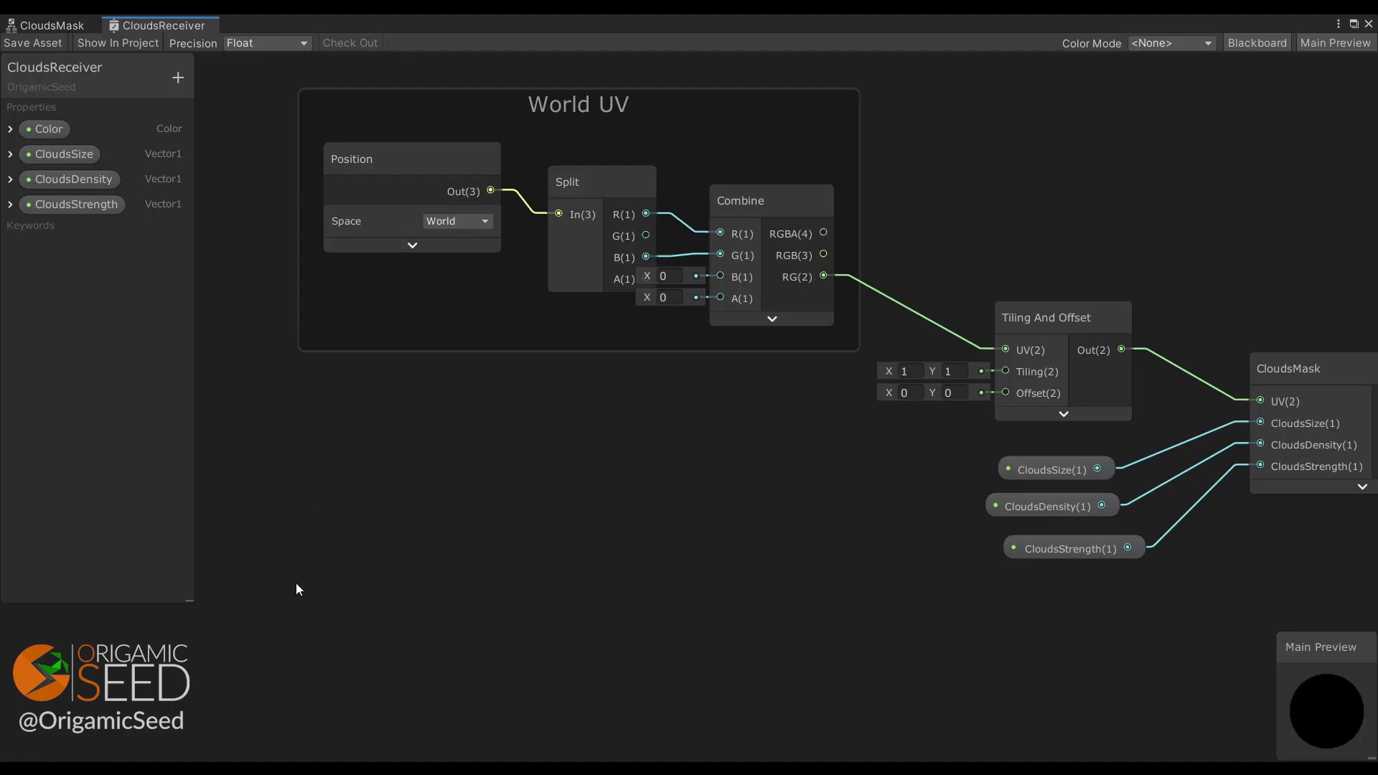
- In the CloudsReceiver graph, add a Time node below World UV and connect its Time output to a new Multiply node's B input
key(space)
text(time)
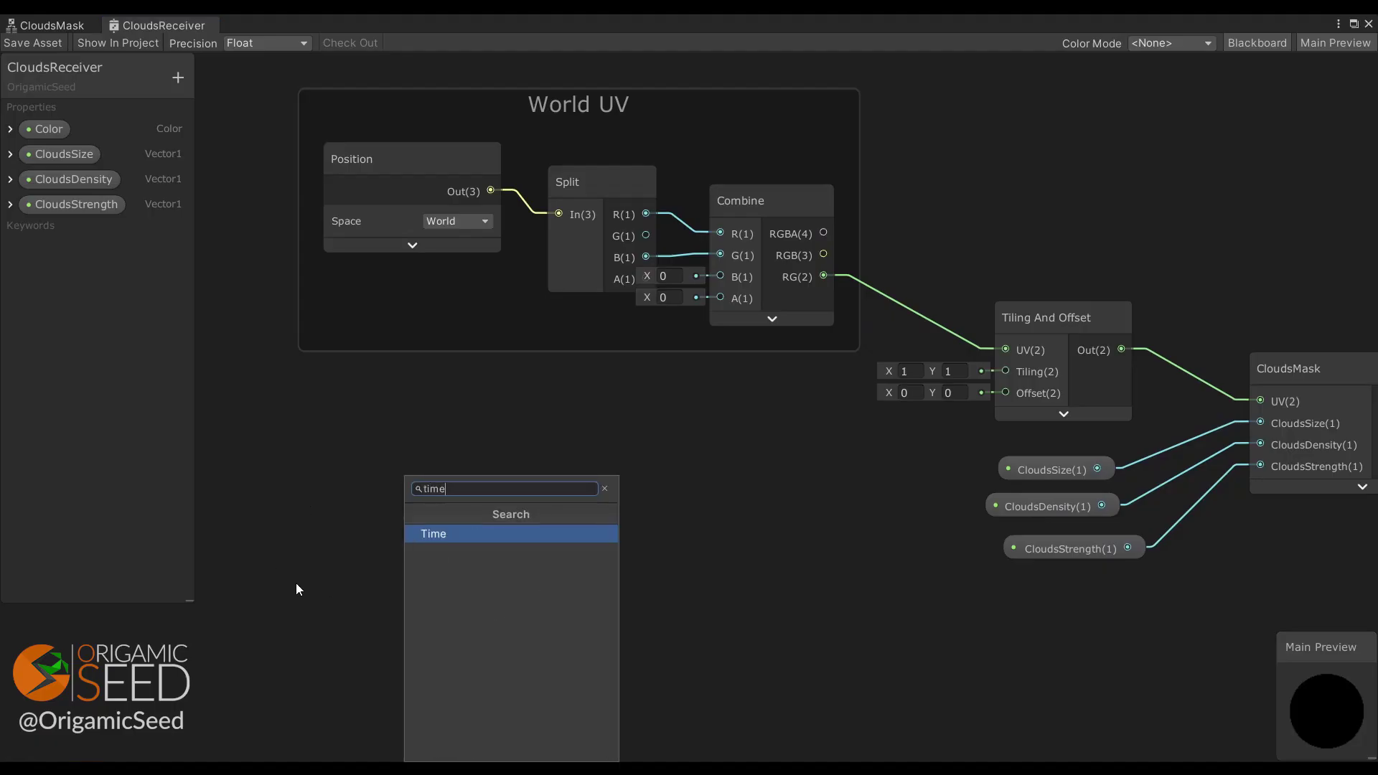
key(Return)
drag(403, 589, 490, 528)
text(mul)
key(Return)
click(535, 554)
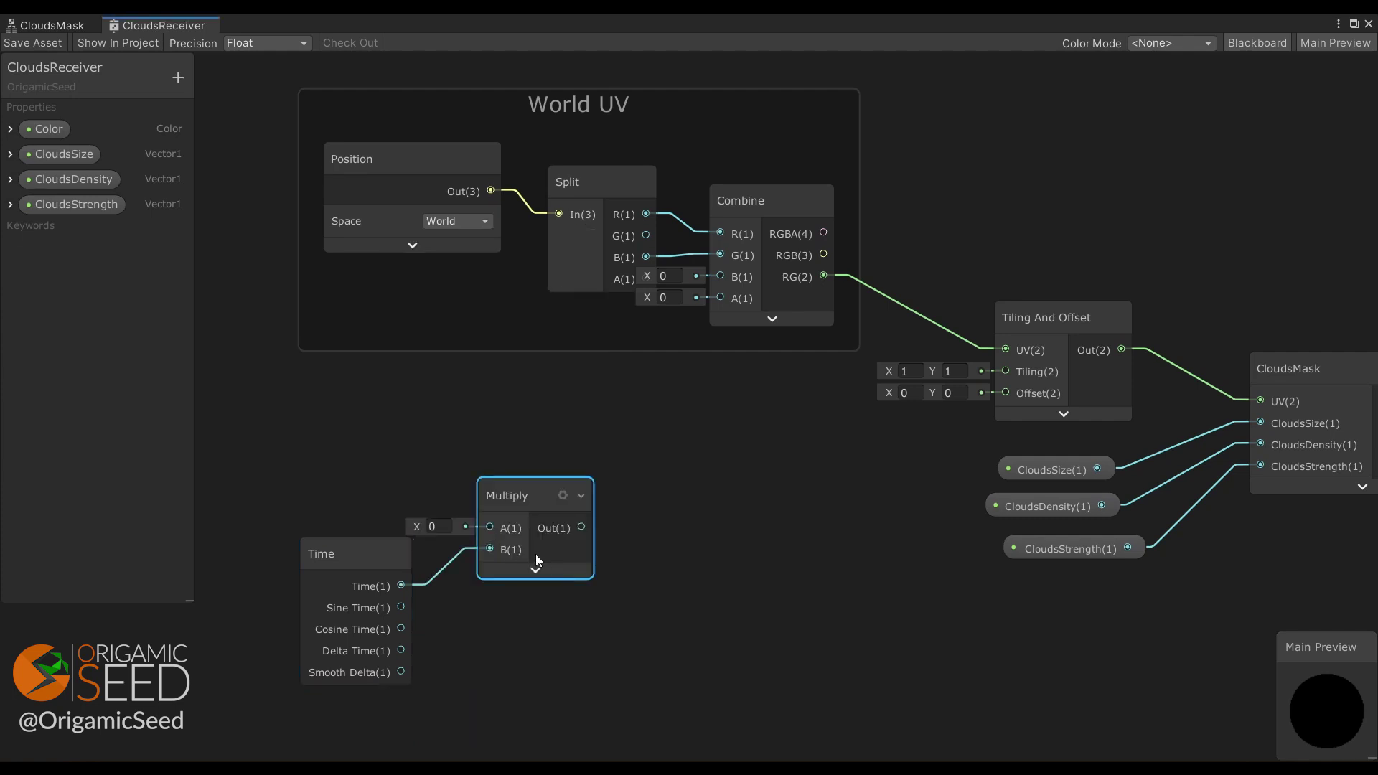
- Add a Vector2 property named CloudsDir and connect it to the A input of the Multiply node fed by Time
click(178, 77)
click(216, 106)
text(CloudsDir)
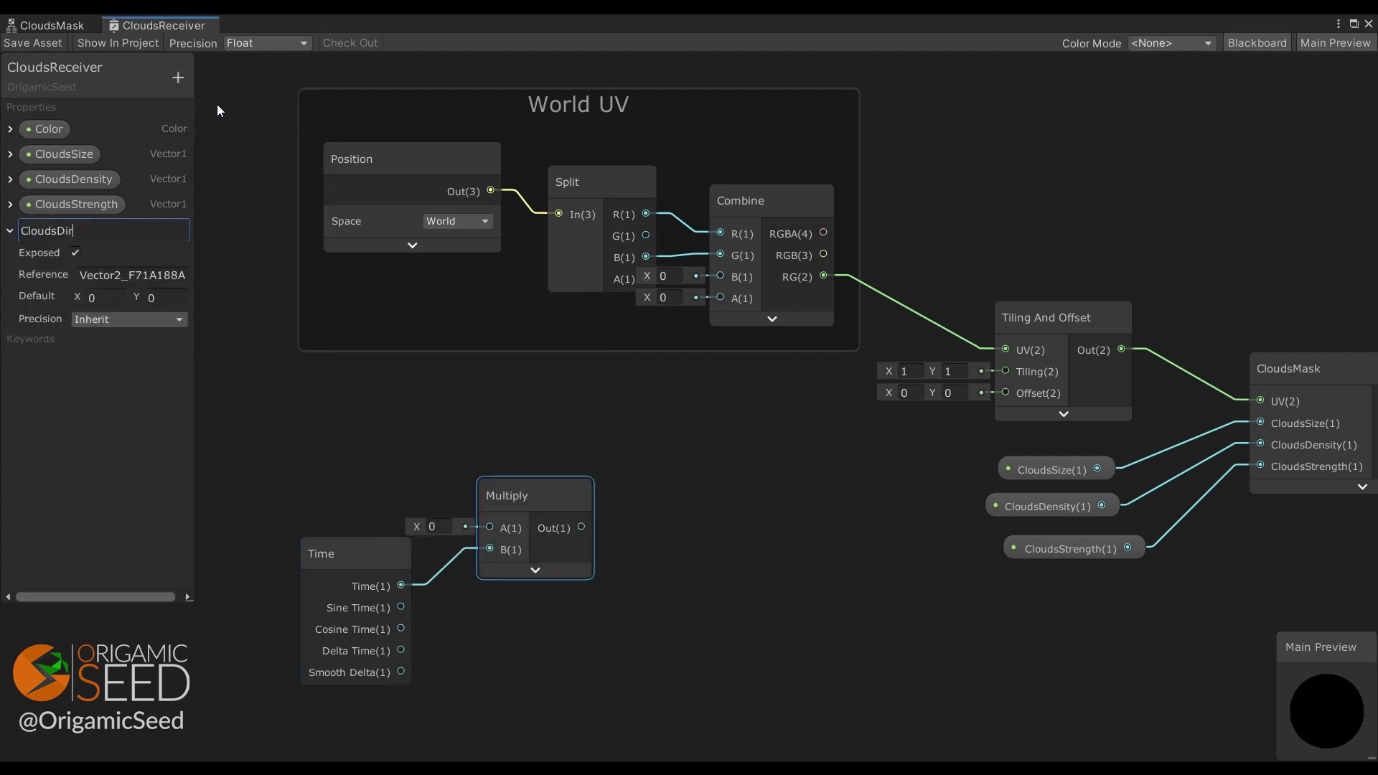
key(Return)
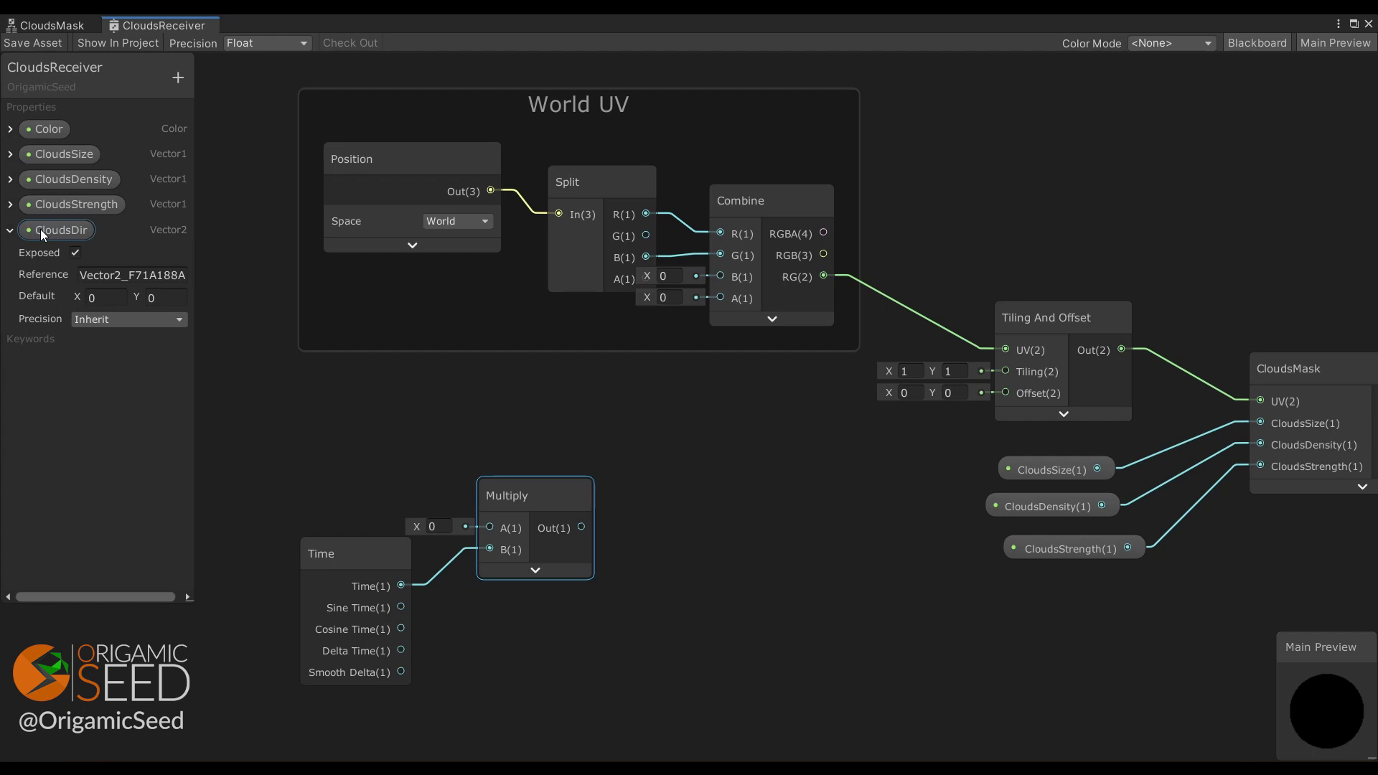
drag(40, 230, 347, 471)
drag(441, 488, 494, 528)
- Add a second Multiply node fed by the first Multiply's output and collapse its preview
drag(581, 528, 705, 612)
text(mul)
key(Return)
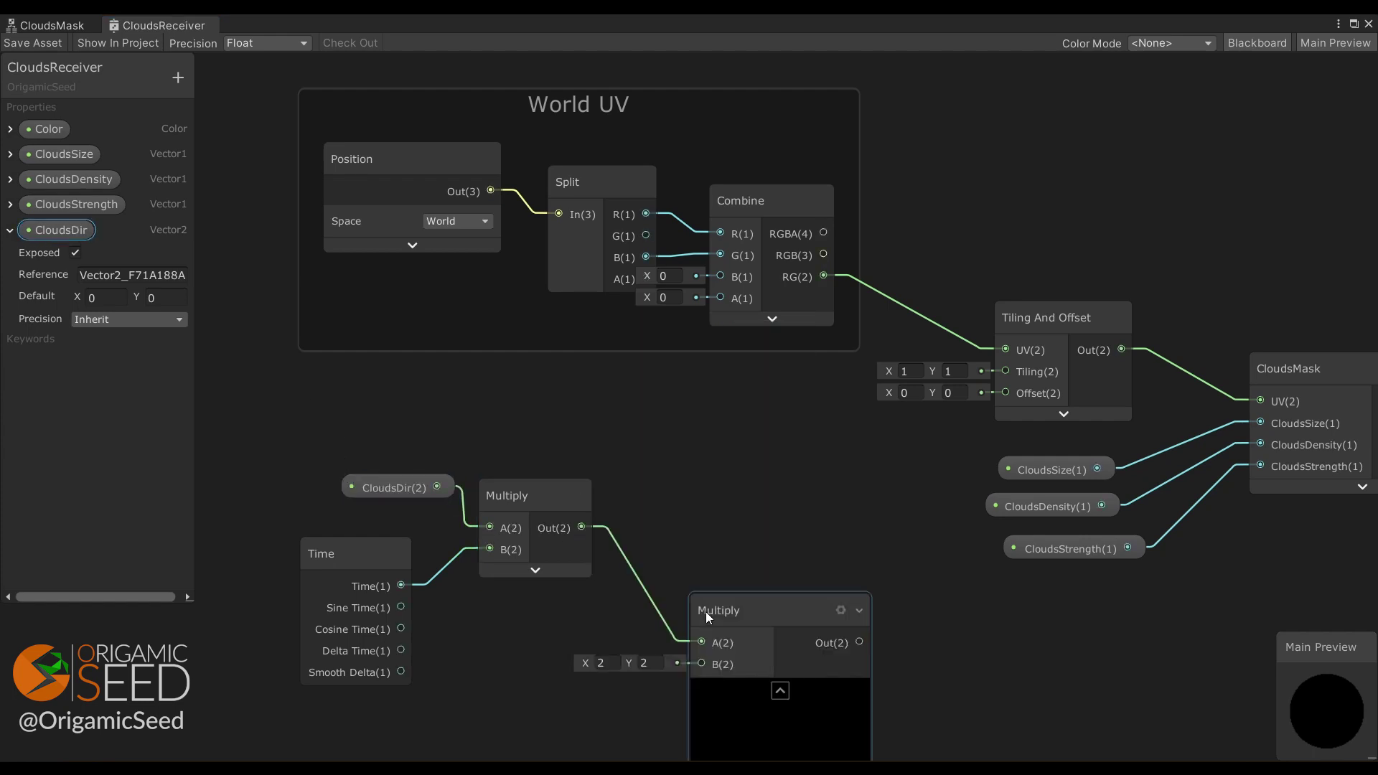
click(770, 692)
- Add a Vector1 property named CloudsSpeed and collapse the details of CloudsDir and CloudsSpeed
click(178, 77)
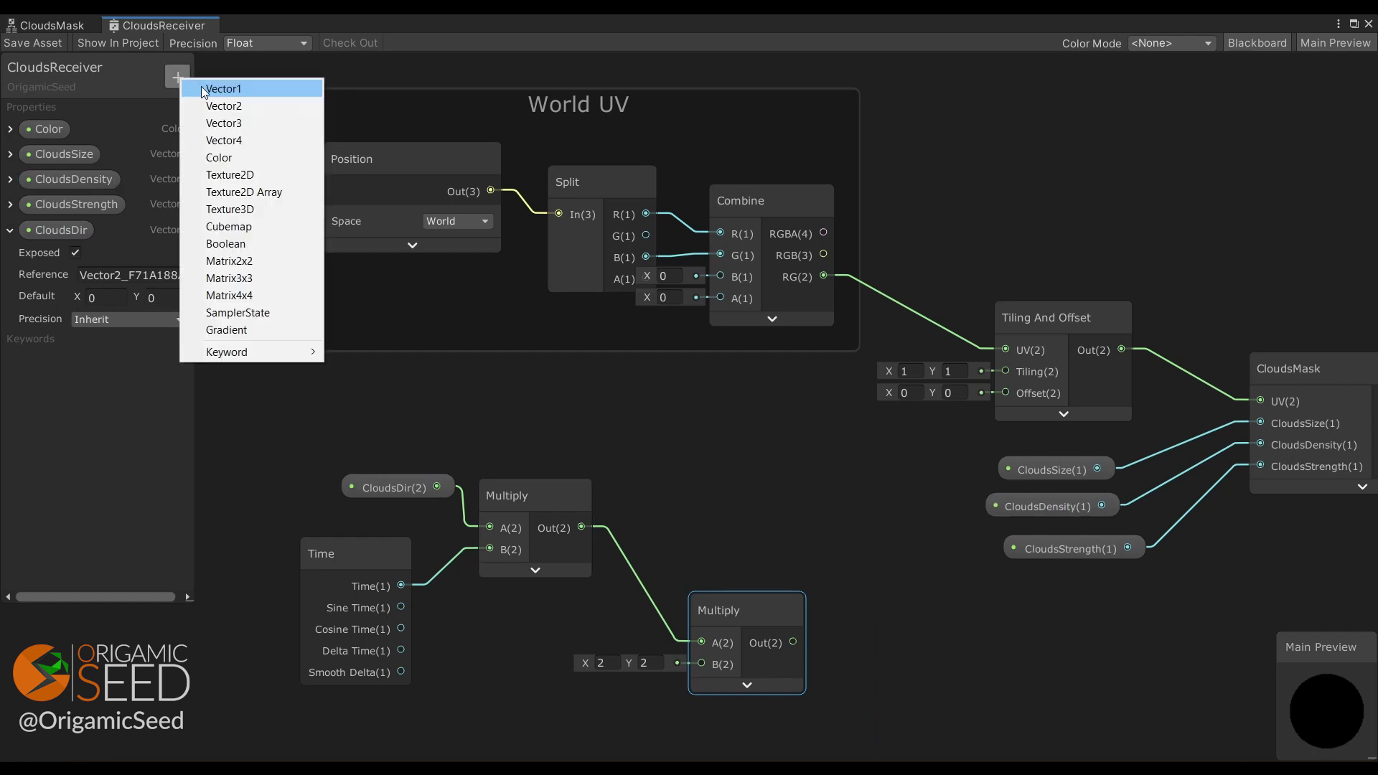
click(203, 92)
text(CloudsSpeed)
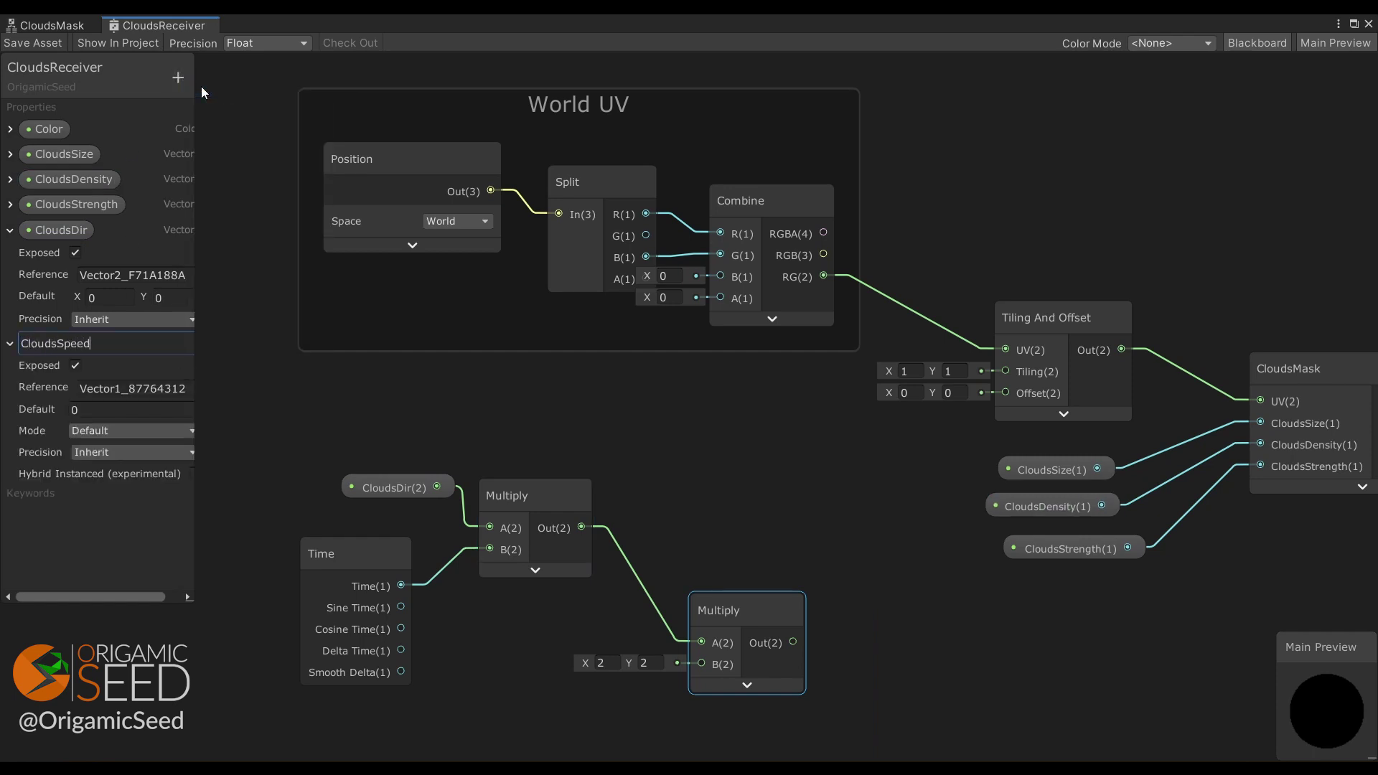
key(Return)
click(10, 230)
click(11, 255)
- Connect CloudsSpeed to the second Multiply's B input and that node's output to Tiling And Offset's Offset input
drag(40, 254, 499, 671)
drag(599, 669, 702, 664)
drag(793, 642, 1005, 394)
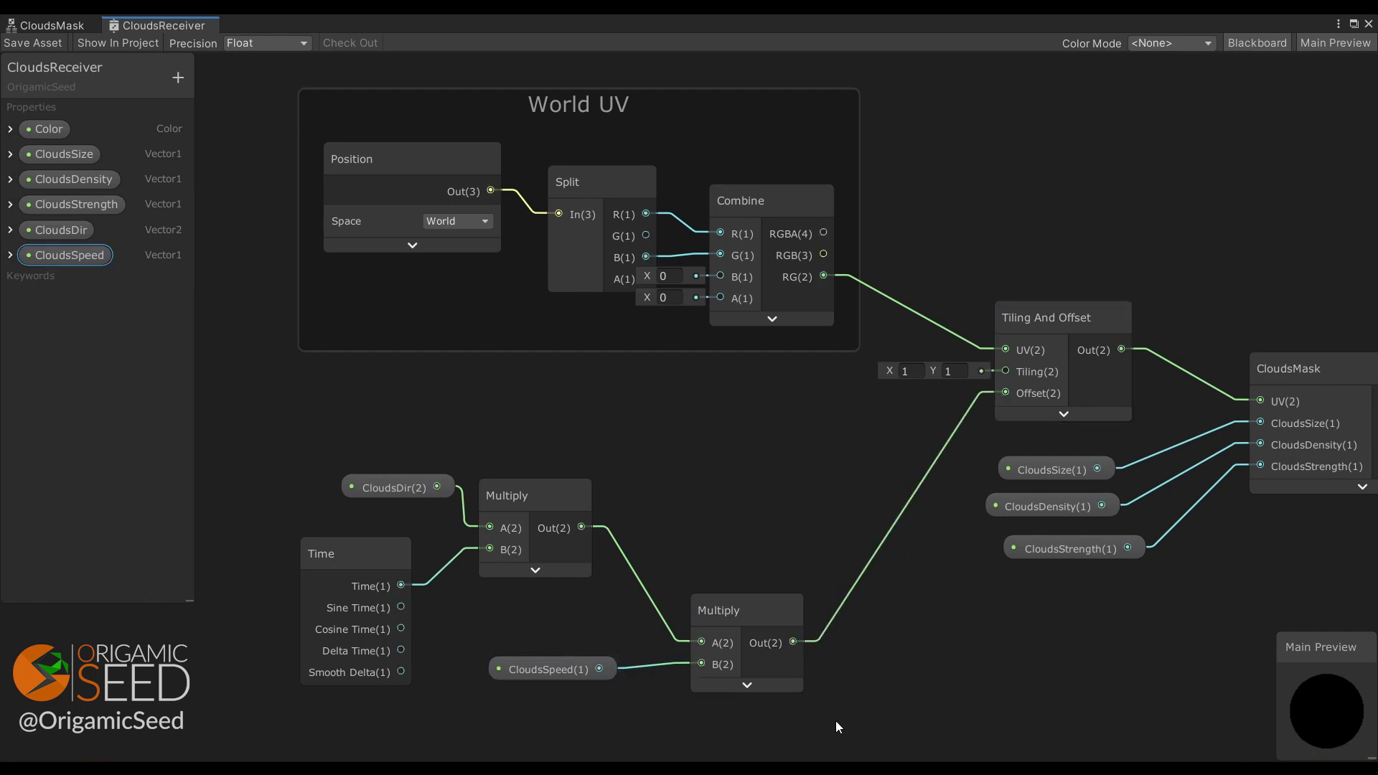
- Group the Time, CloudsDir, CloudsSpeed and both Multiply nodes under the title CLOUDS MOVEMENT and save the shader graph
drag(836, 721, 271, 456)
key(ctrl+g)
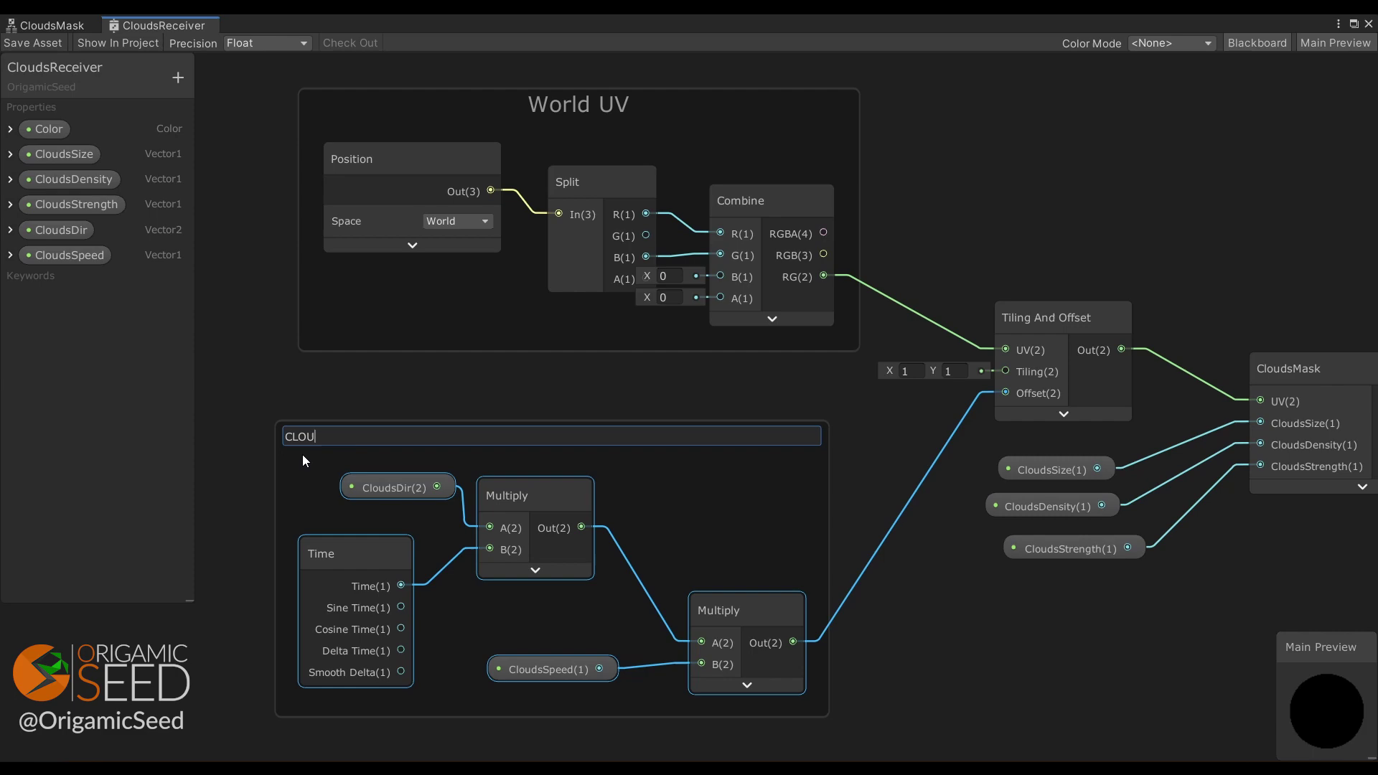
text(CLOUDS MOVEMENT)
key(Return)
click(303, 454)
click(33, 43)
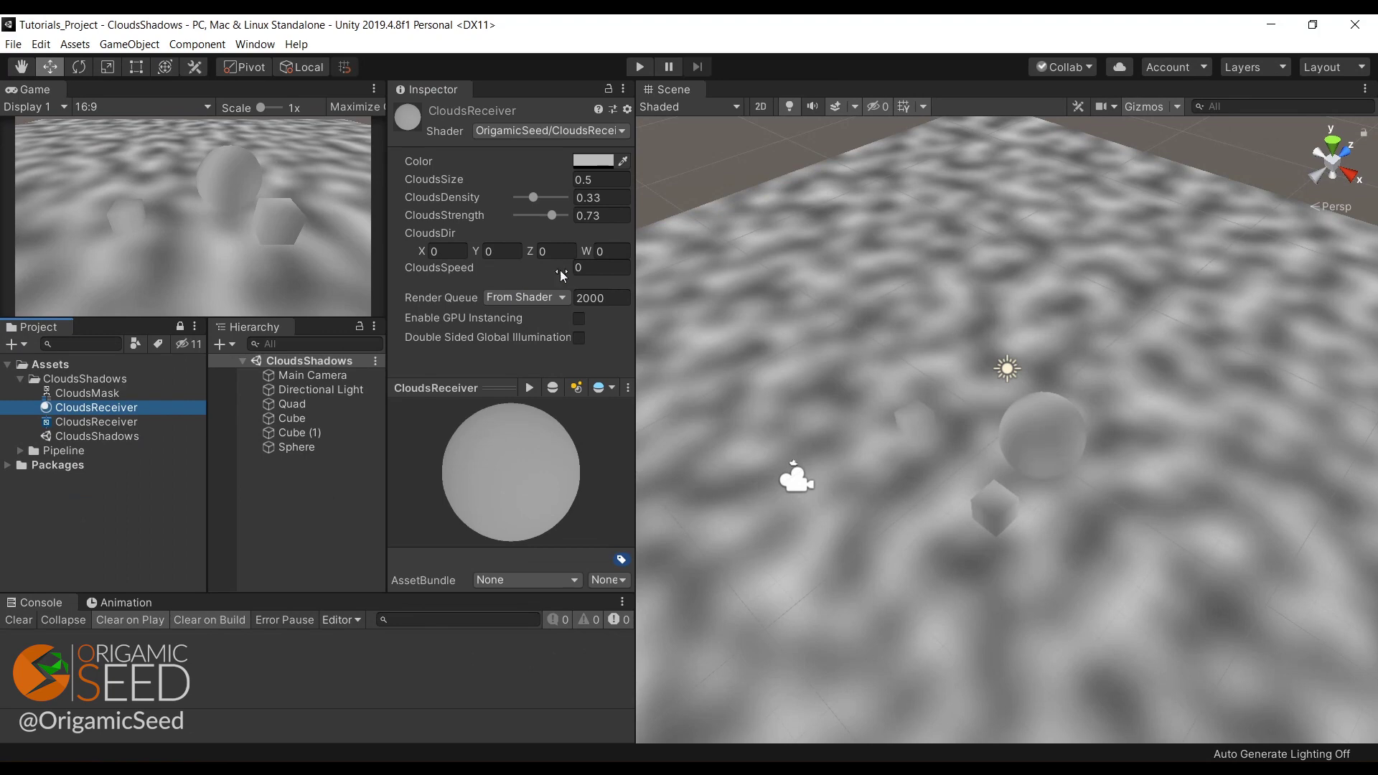
- Set the CloudsReceiver material's CloudsSpeed to 1 and its CloudsDir to X 1, Y 1
click(597, 268)
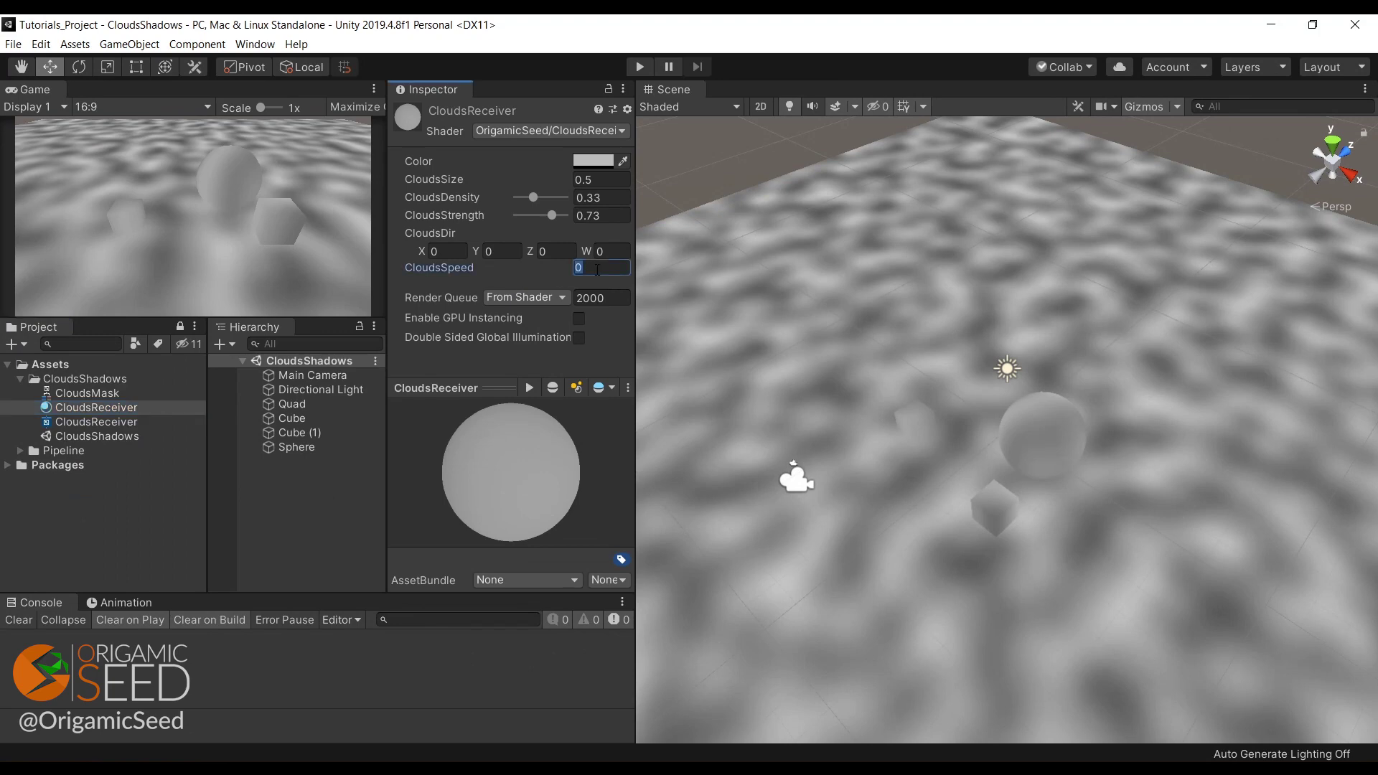
text(1)
click(451, 251)
text(1)
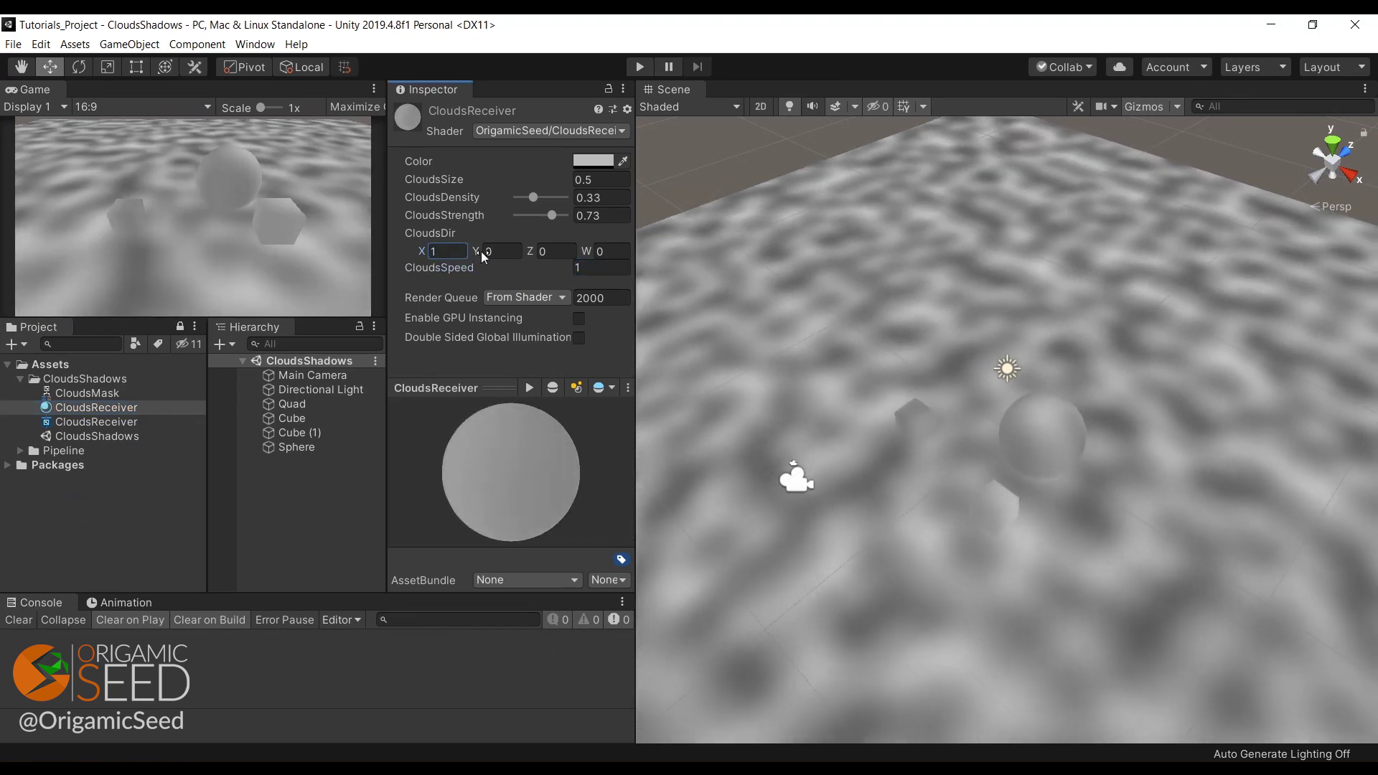
click(496, 251)
text(1)
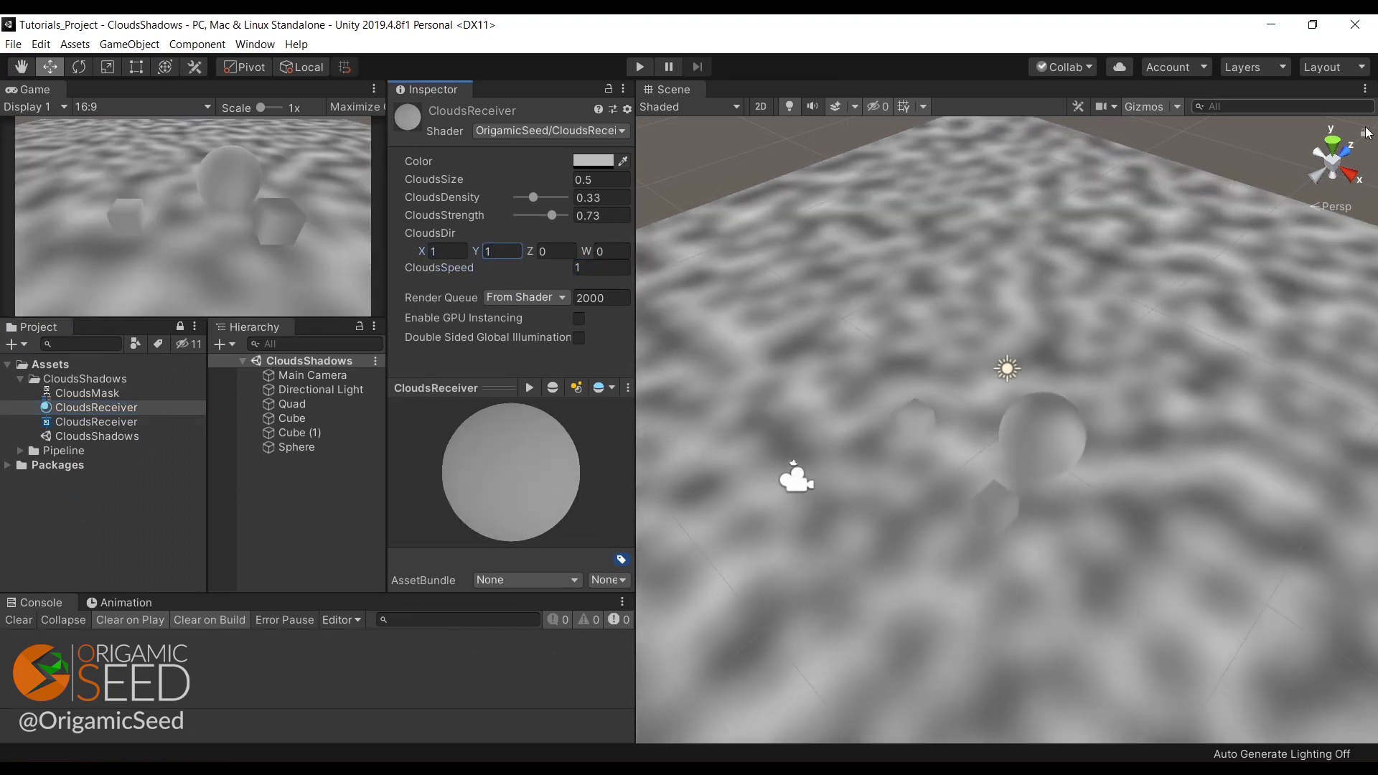
- Examine the cloud movement with the scene viewed from the top and clear the current selection
click(1332, 137)
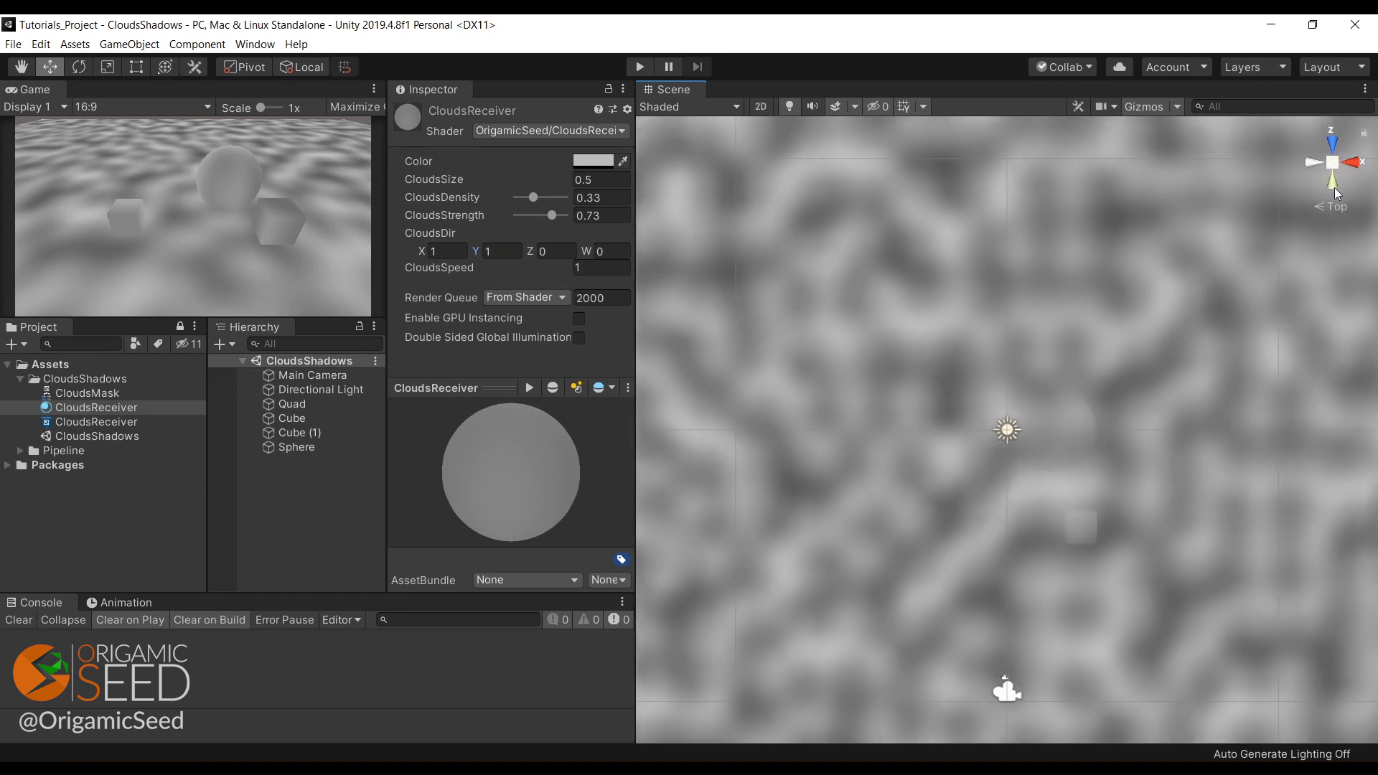
alt+drag(1152, 398, 957, 159)
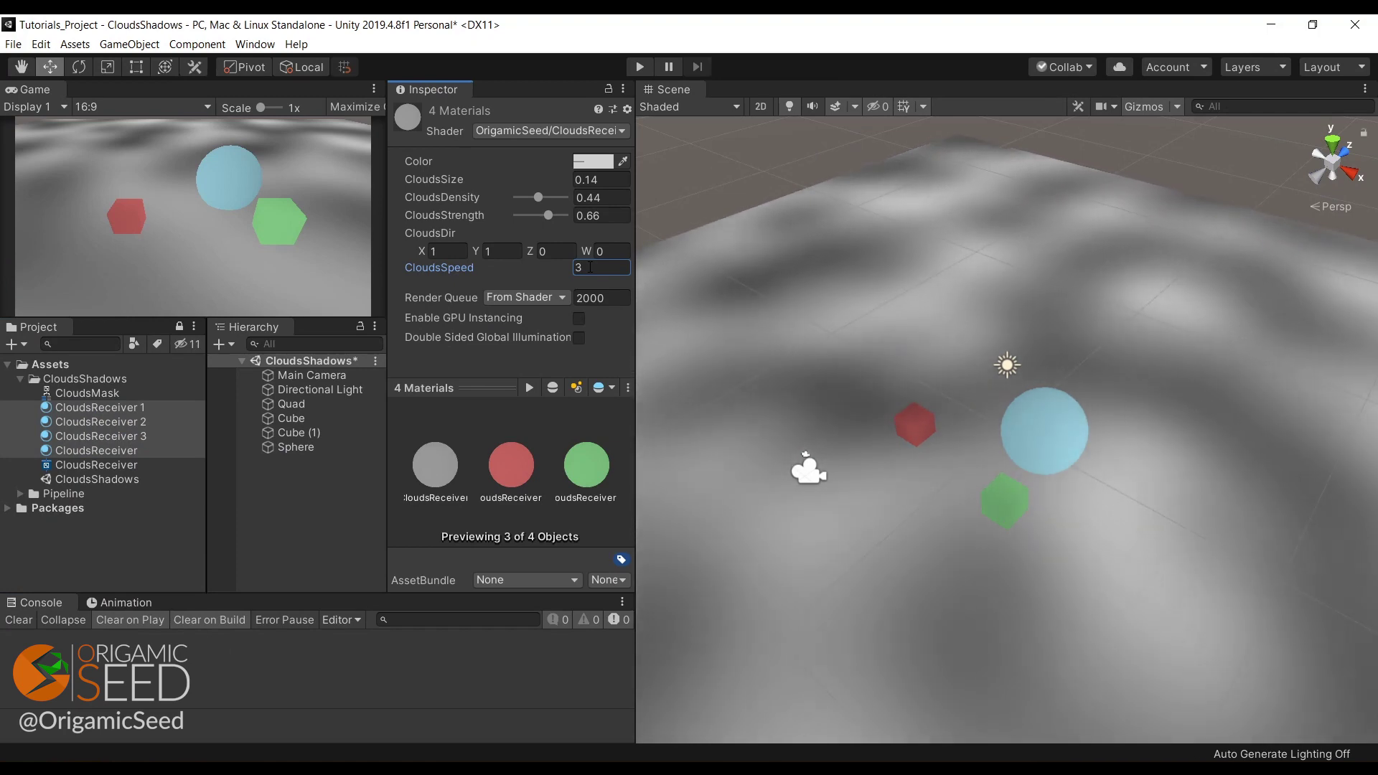
click(316, 488)
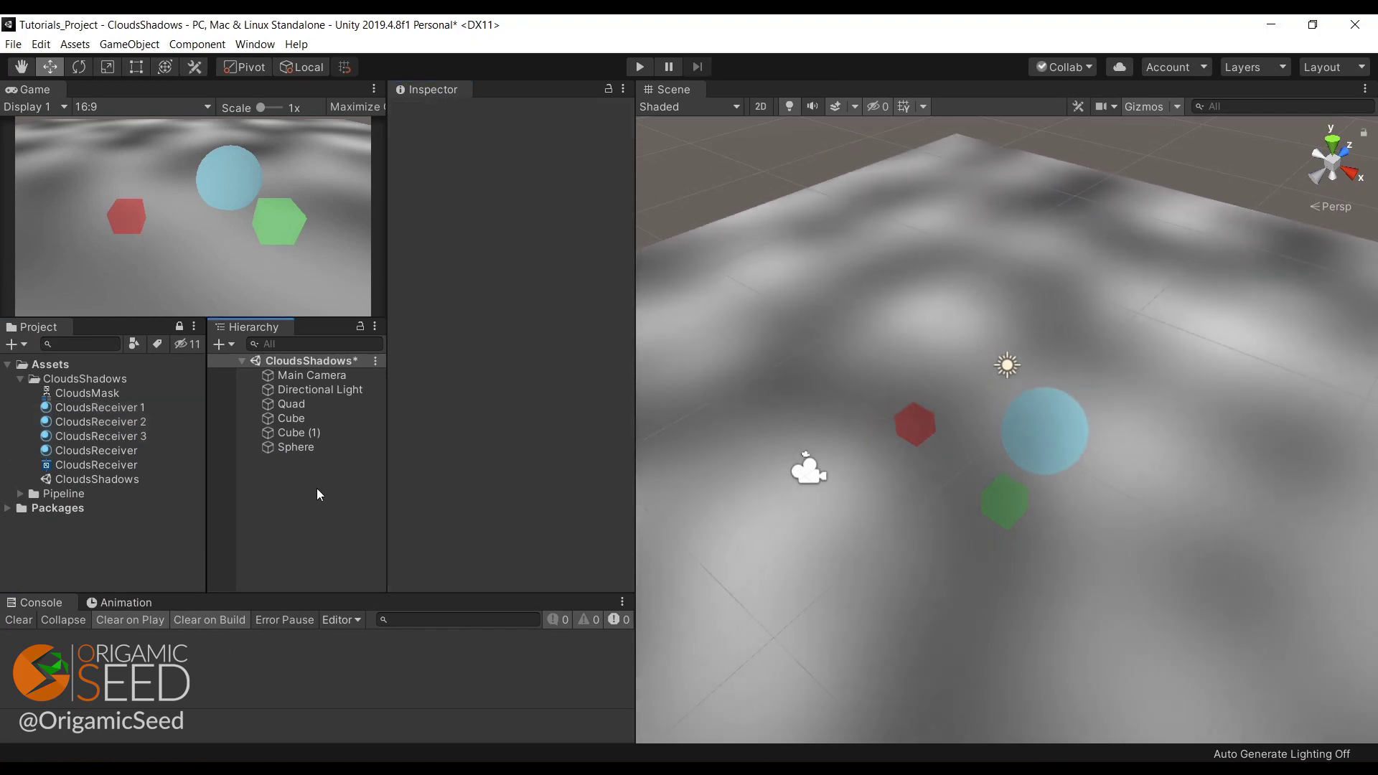